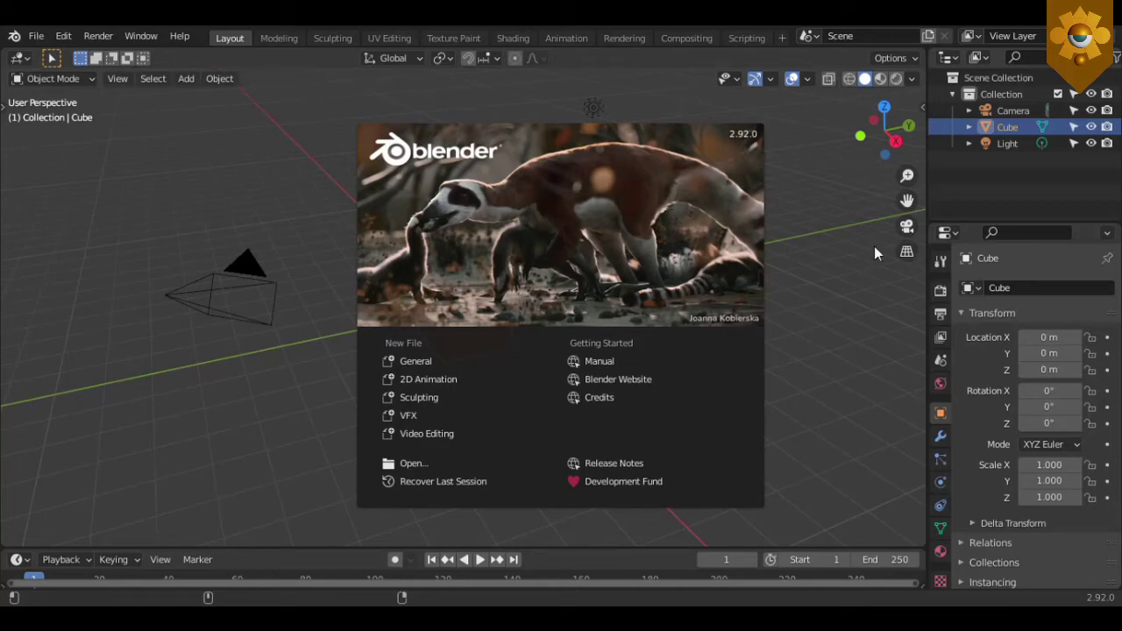
Dismiss the splash screen and add the blueprint as a background reference image
click(651, 505)
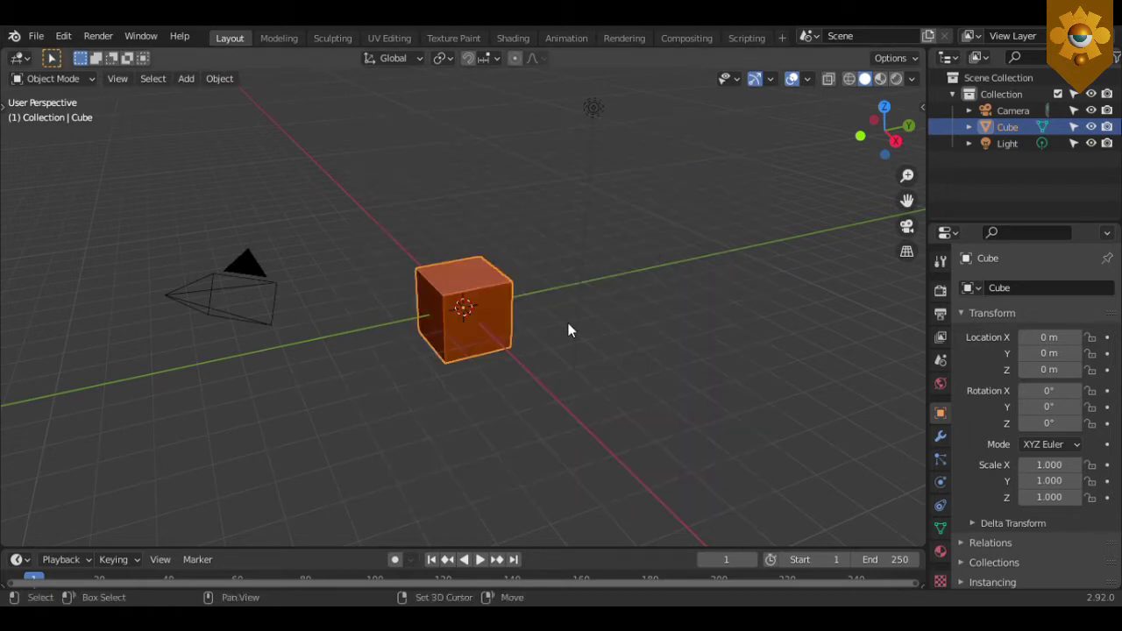
key(shift+a)
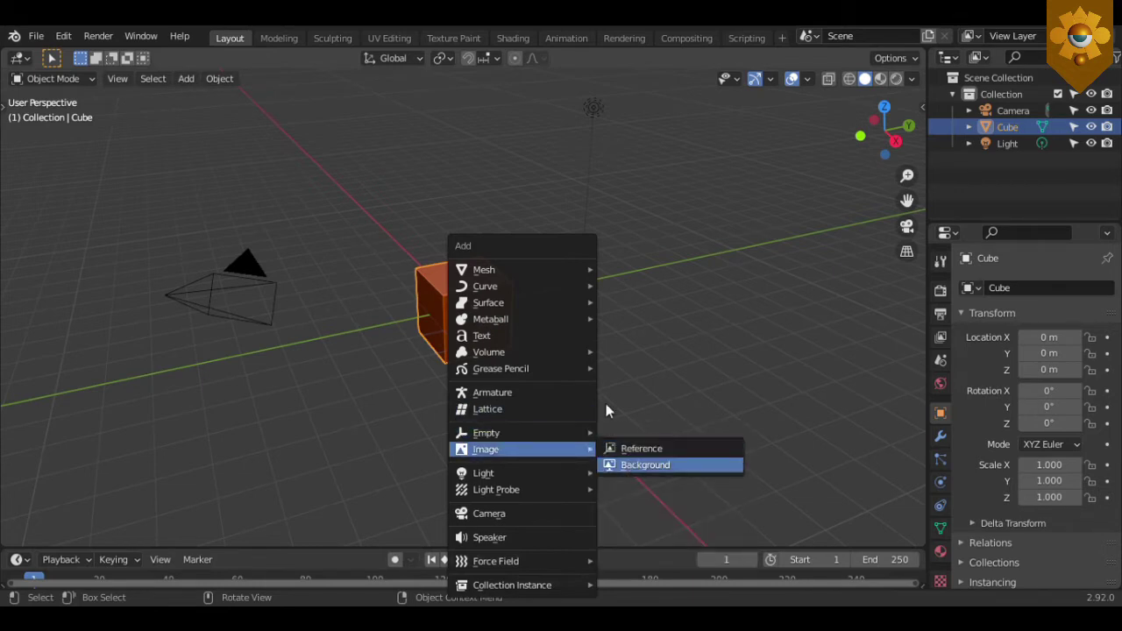
click(636, 465)
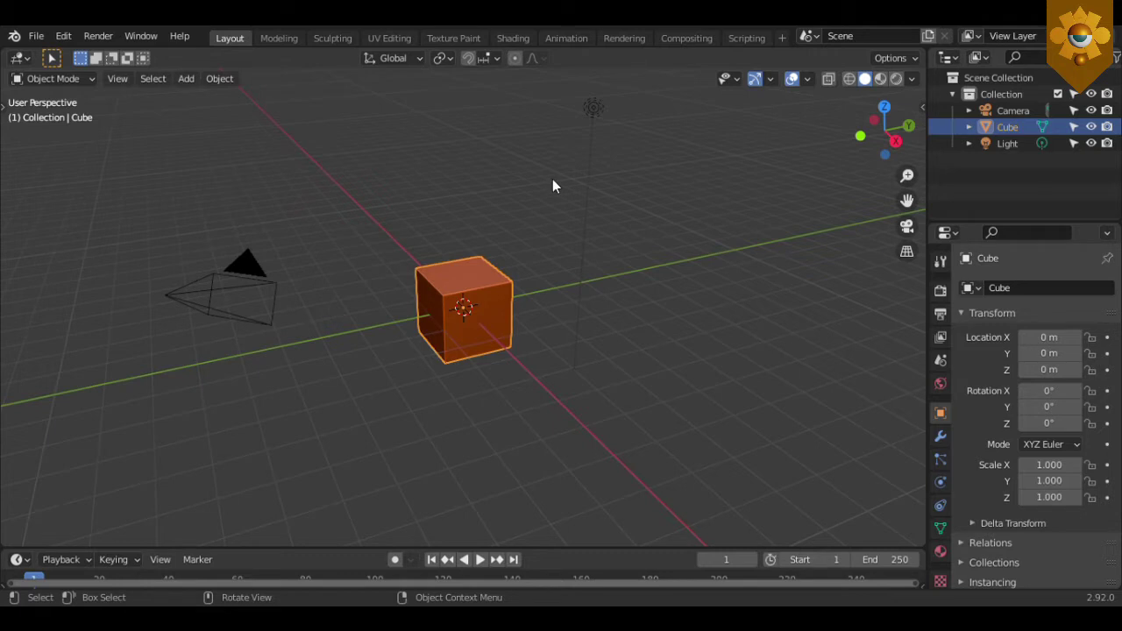
View from the top, clear the blueprint's rotation so it lies flat, and make it unselectable
key(KP_7)
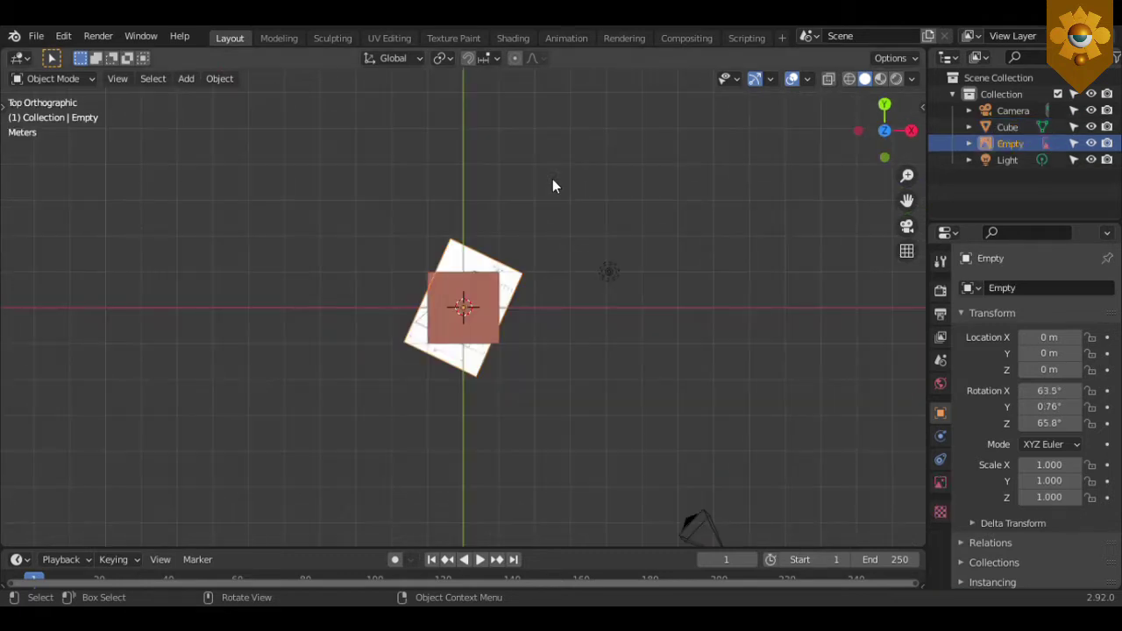
key(alt+r)
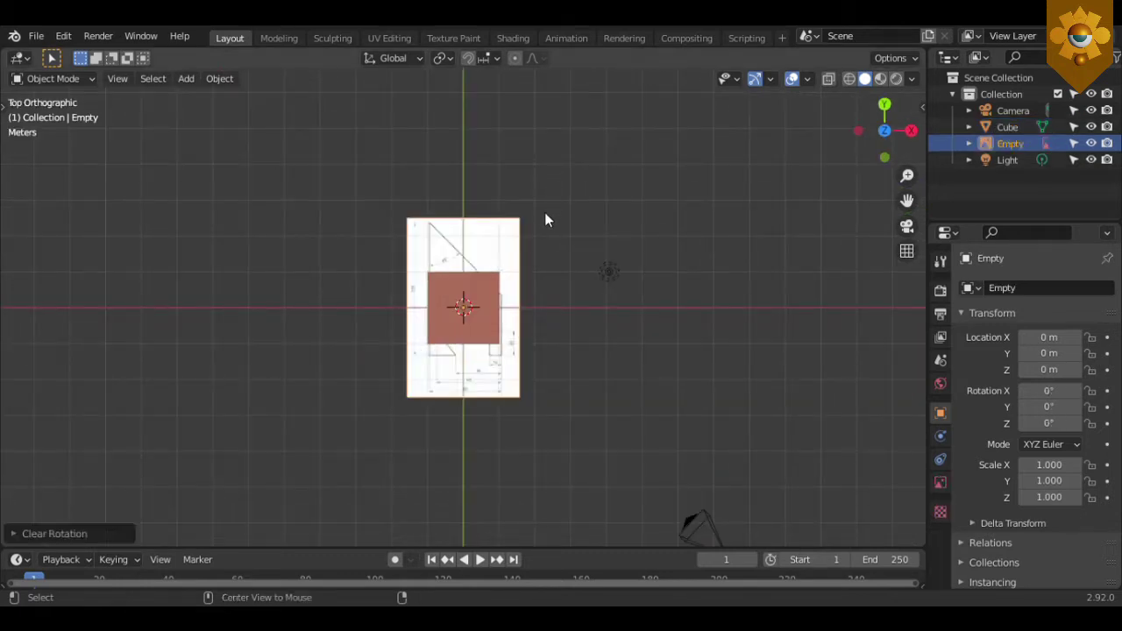
scroll(545, 220, up, 1)
scroll(545, 219, up, 2)
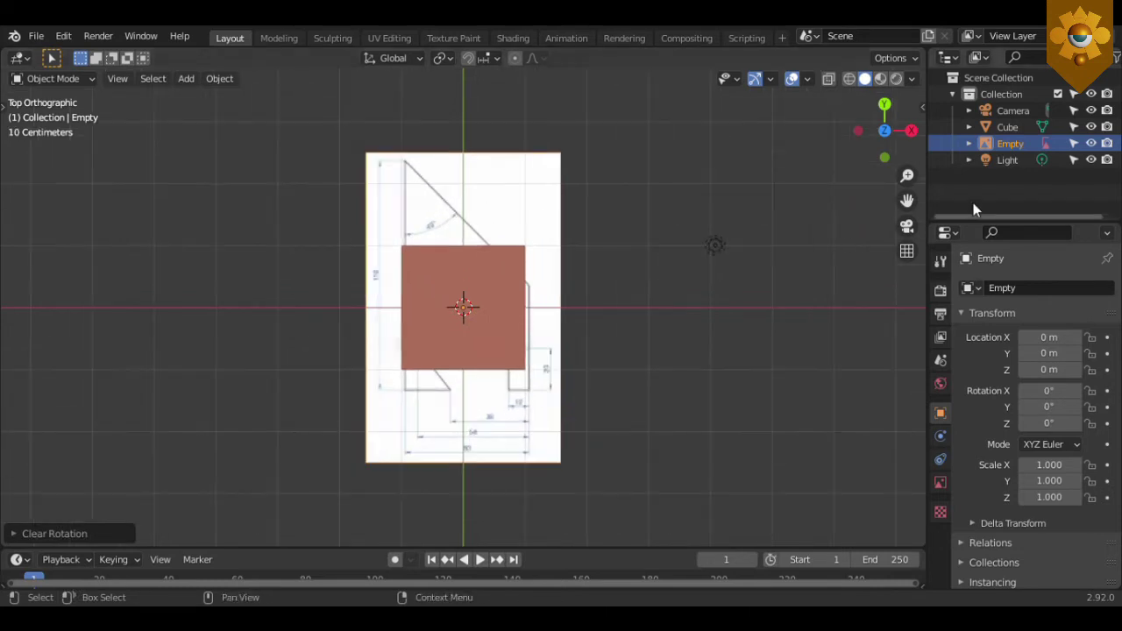
click(1075, 144)
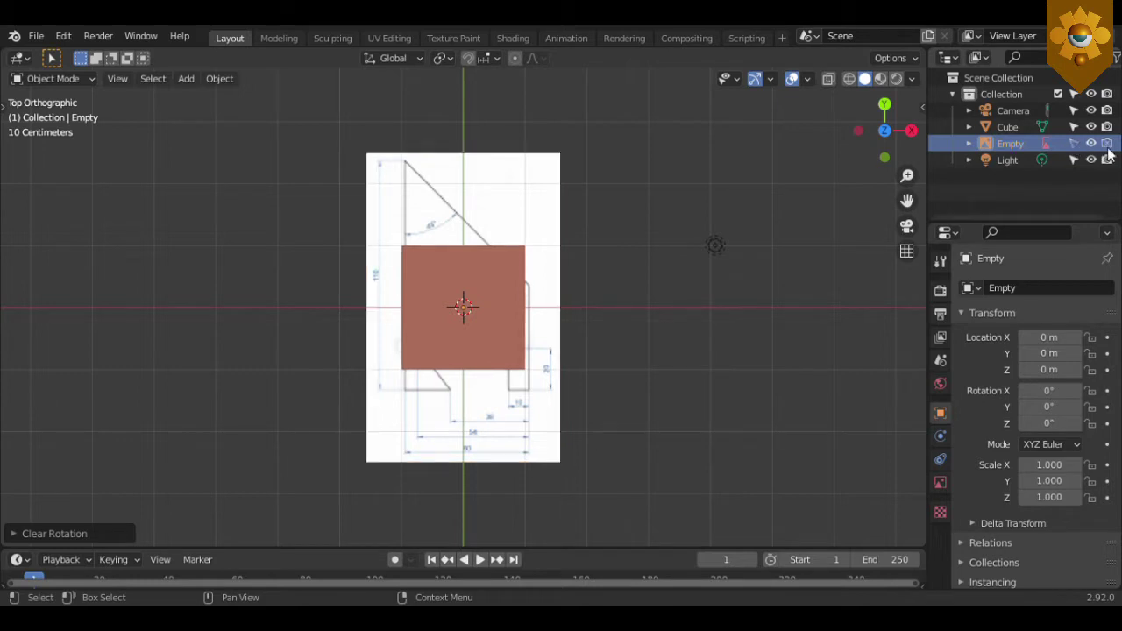
Fade the blueprint to about 0.2 opacity and select the cube
click(941, 483)
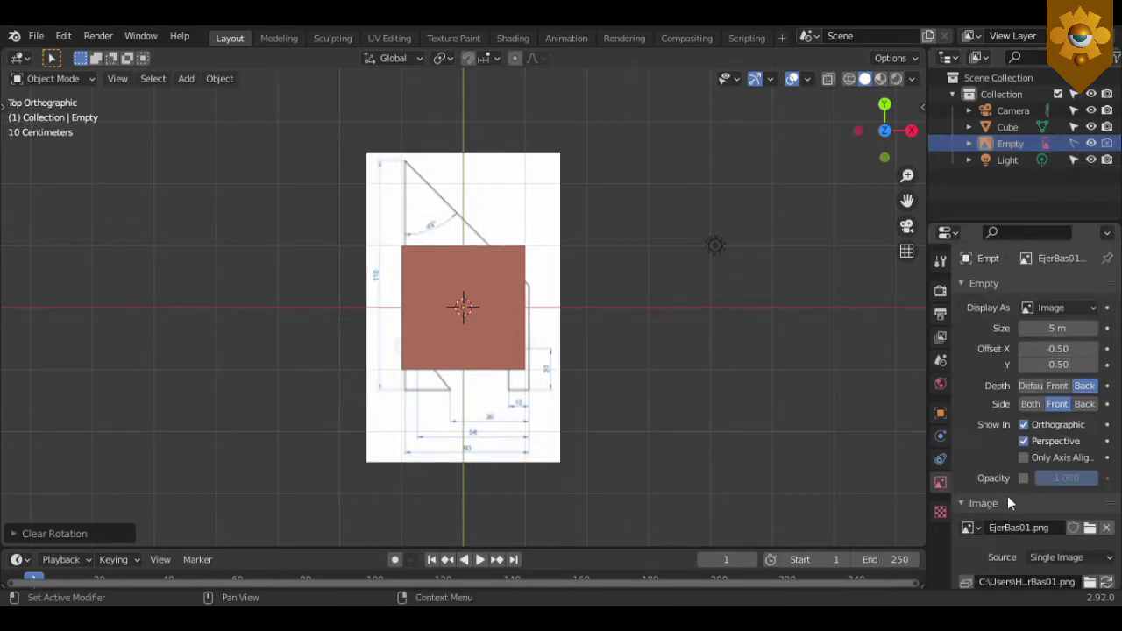
click(1024, 478)
drag(1066, 478, 1048, 478)
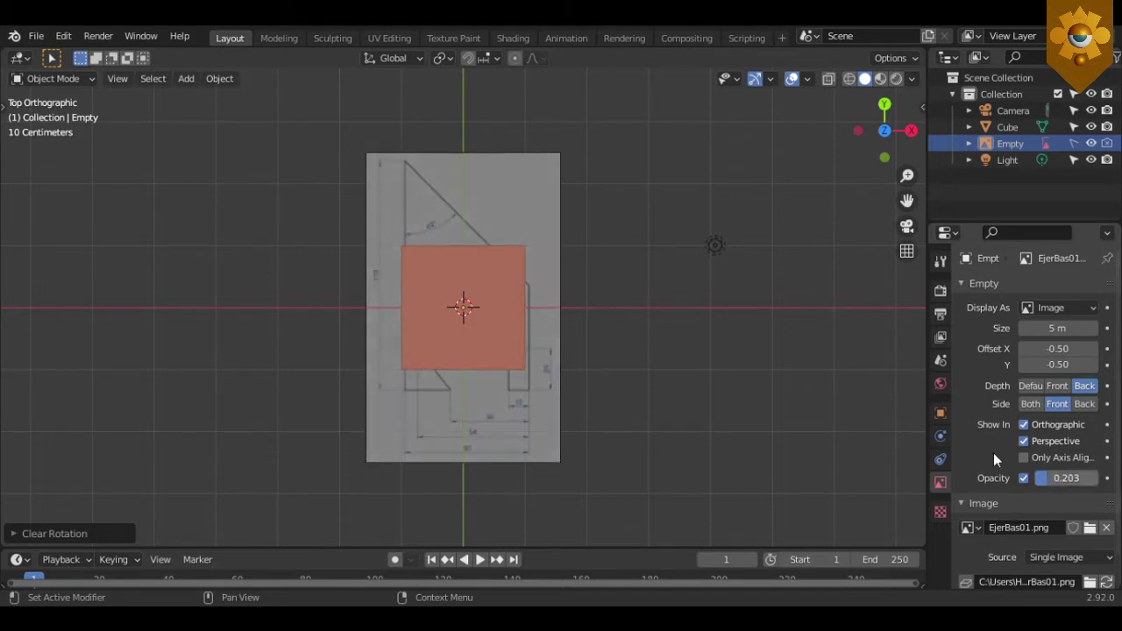
click(483, 321)
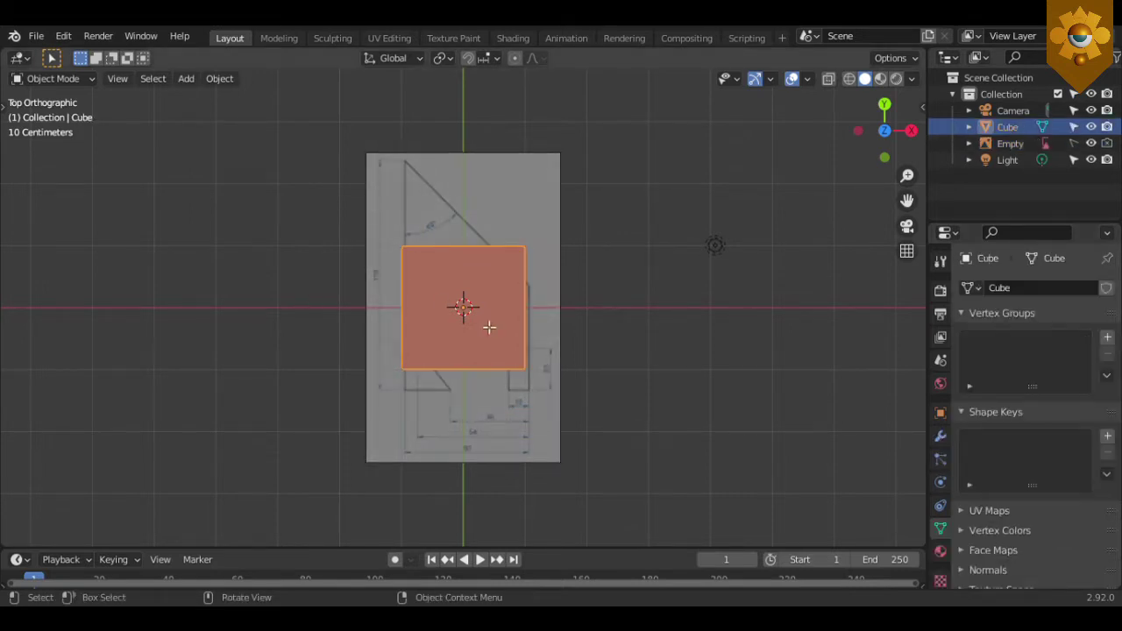
In Edit Mode, scale the cube along Z into a thin slab
key(Tab)
key(KP_1)
scroll(488, 327, up, 3)
key(s)
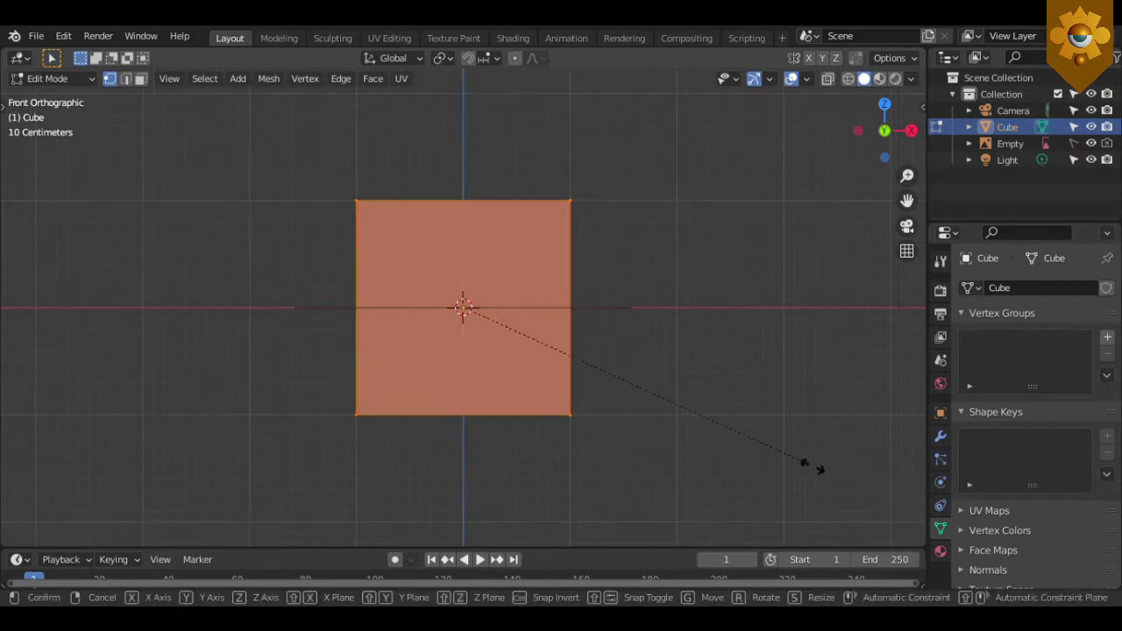
key(z)
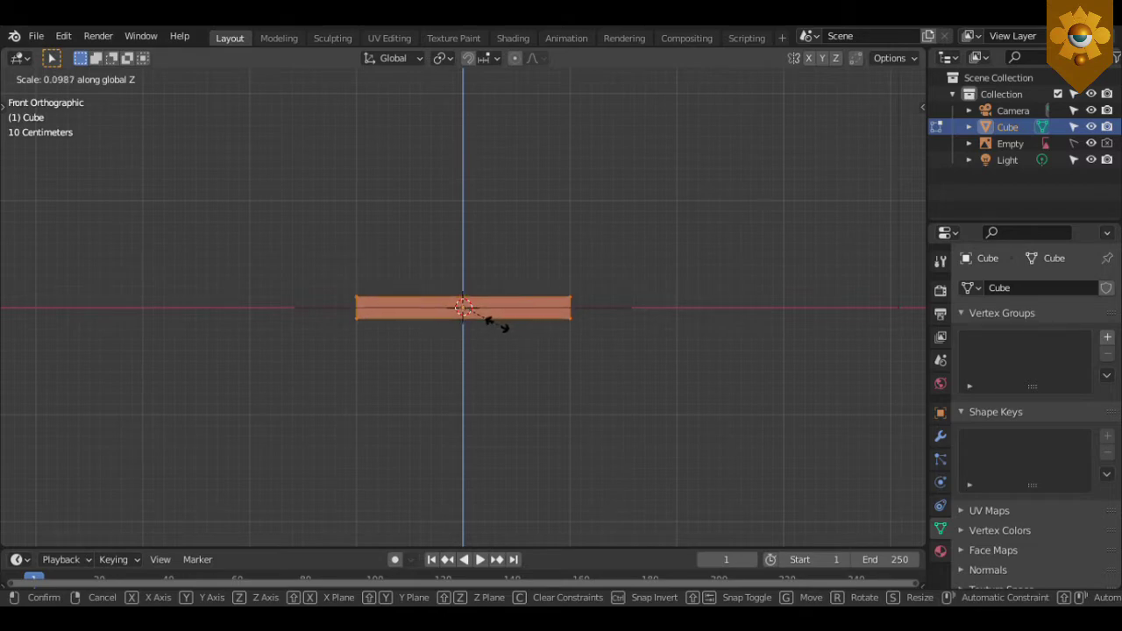
click(501, 326)
Switch to top view with wireframe shading
key(KP_7)
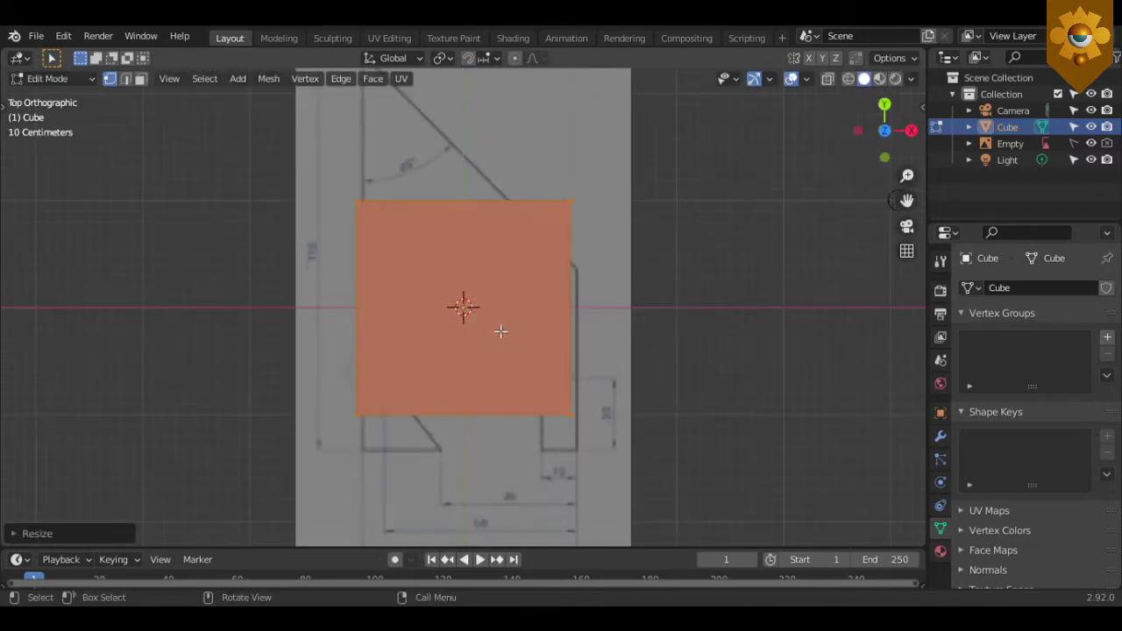
key(z)
click(345, 312)
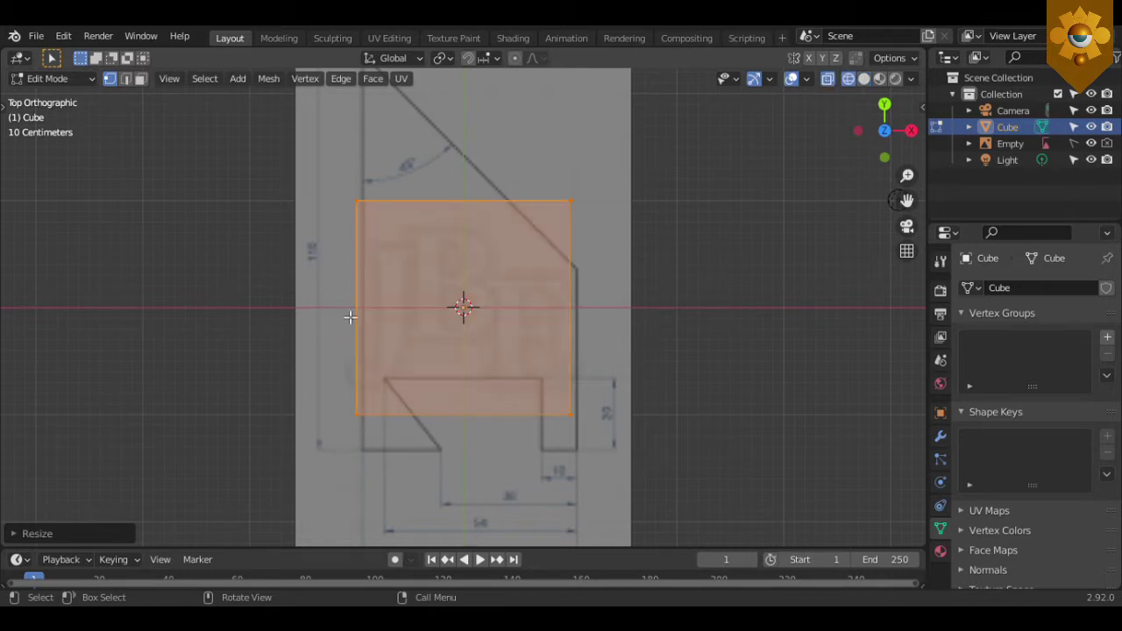
Move the slab along X and Y to line it up with the blueprint outline
key(g)
key(x)
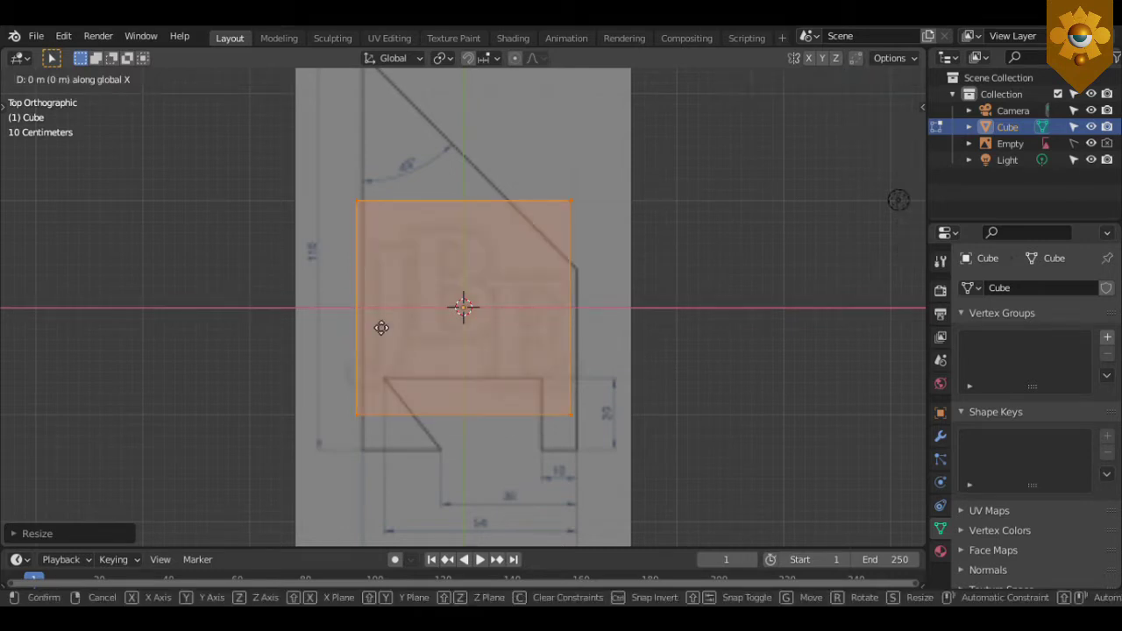
click(390, 328)
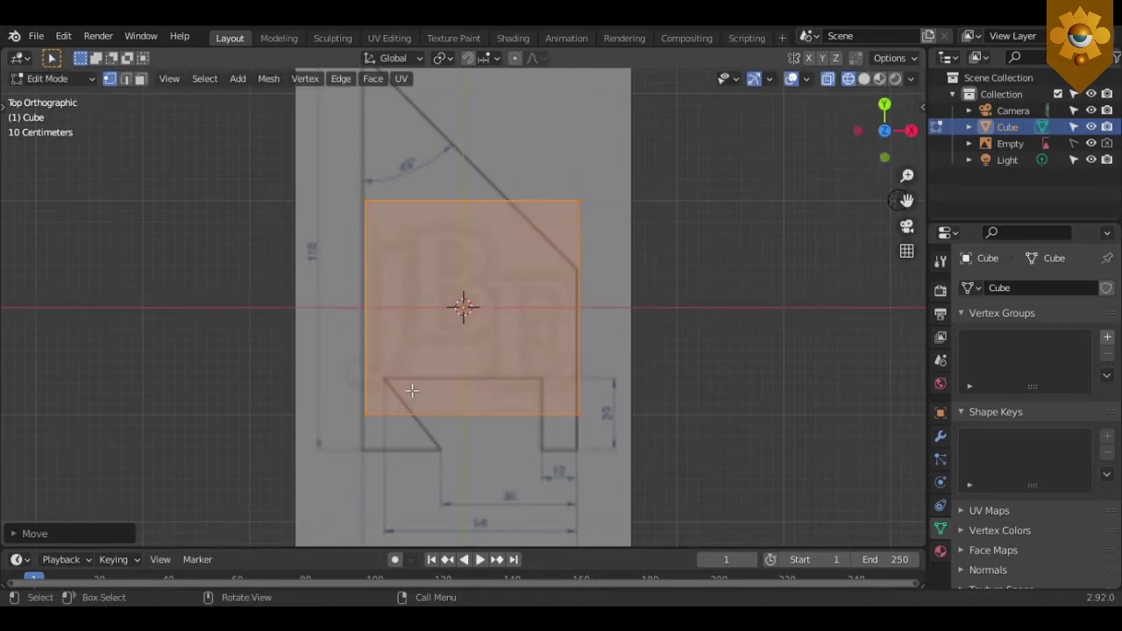
key(g)
key(y)
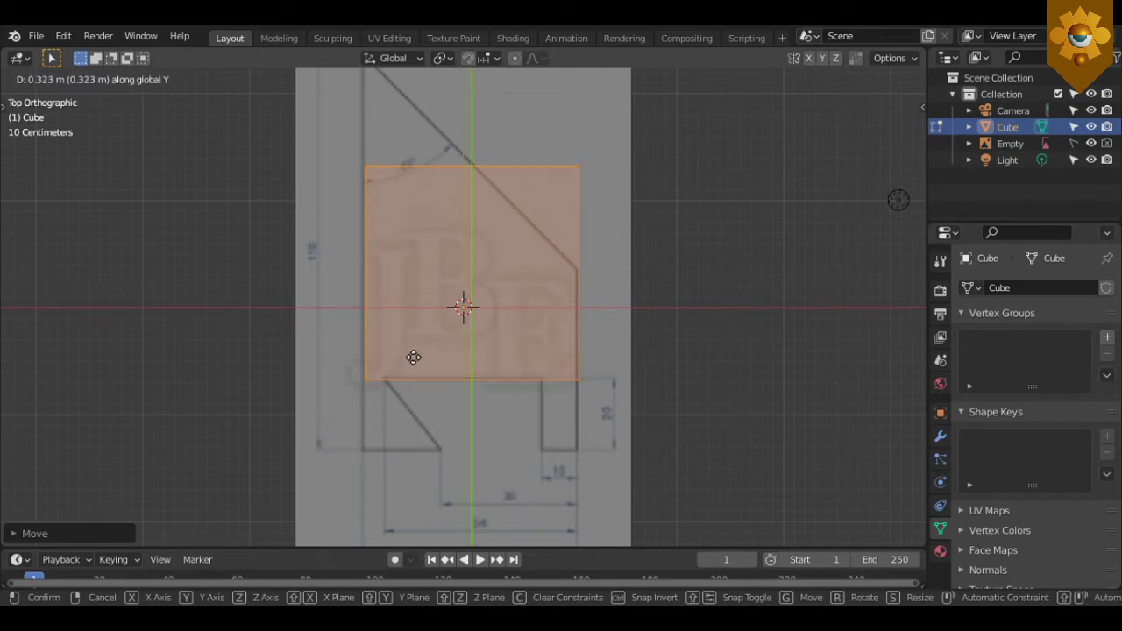
click(414, 355)
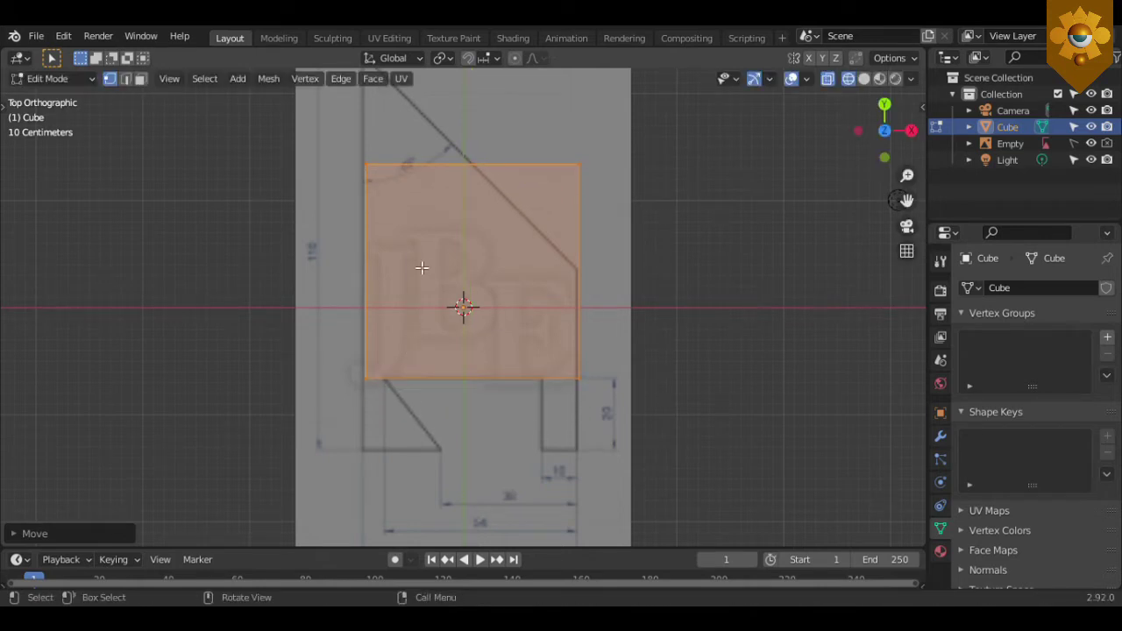
scroll(426, 266, down, 2)
shift+middle_drag(426, 266, 427, 301)
scroll(428, 301, up, 1)
scroll(428, 301, up, 1)
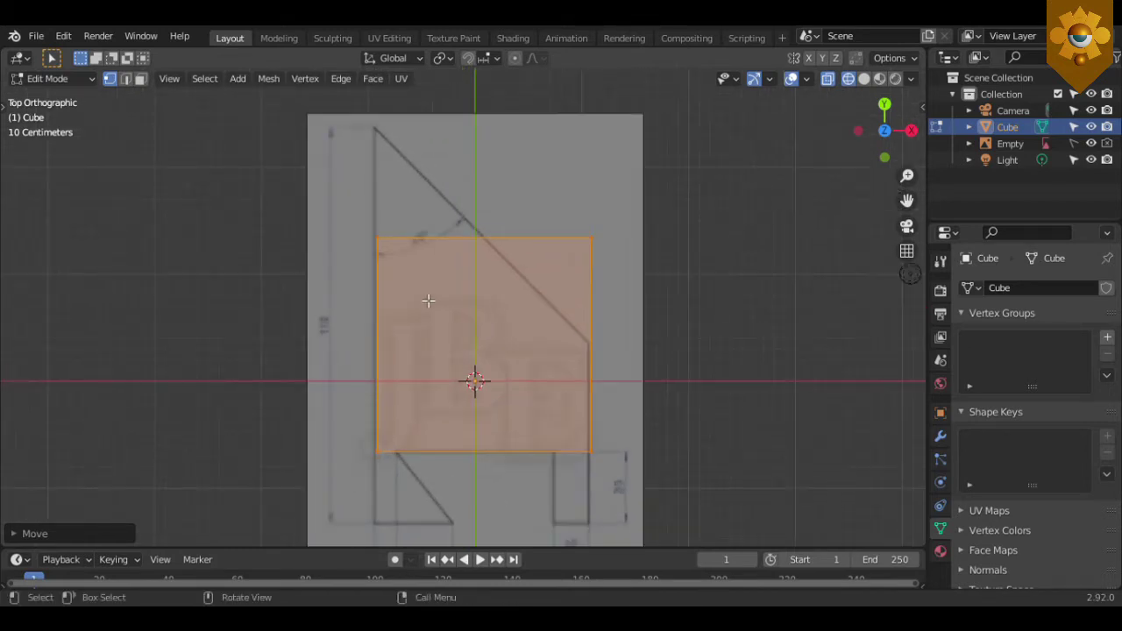
Nudge the slab along X and raise its top-left vertex to the blueprint's top point
key(g)
key(x)
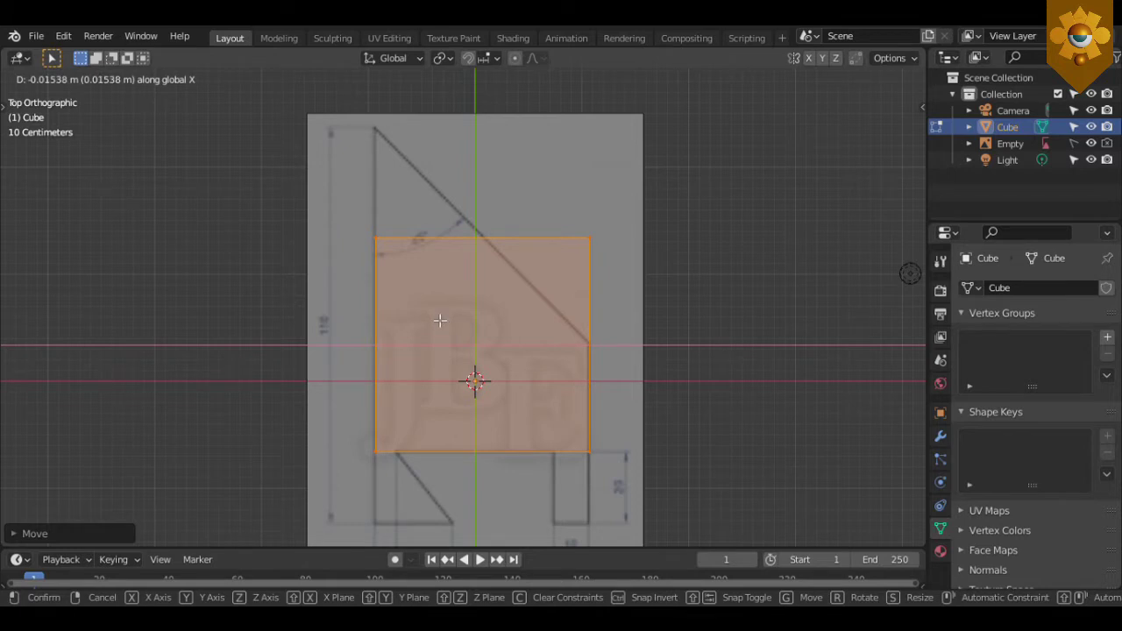
click(439, 321)
click(364, 224)
key(g)
key(y)
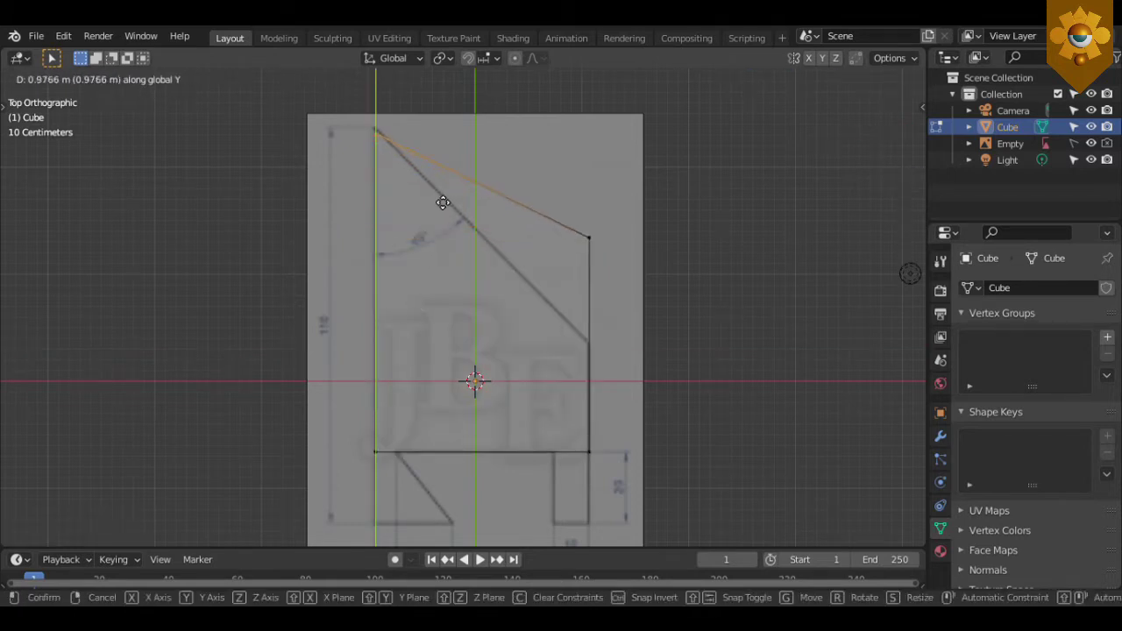
click(493, 195)
Lower the right-edge vertices along Y onto the blueprint's diagonal
drag(529, 193, 654, 295)
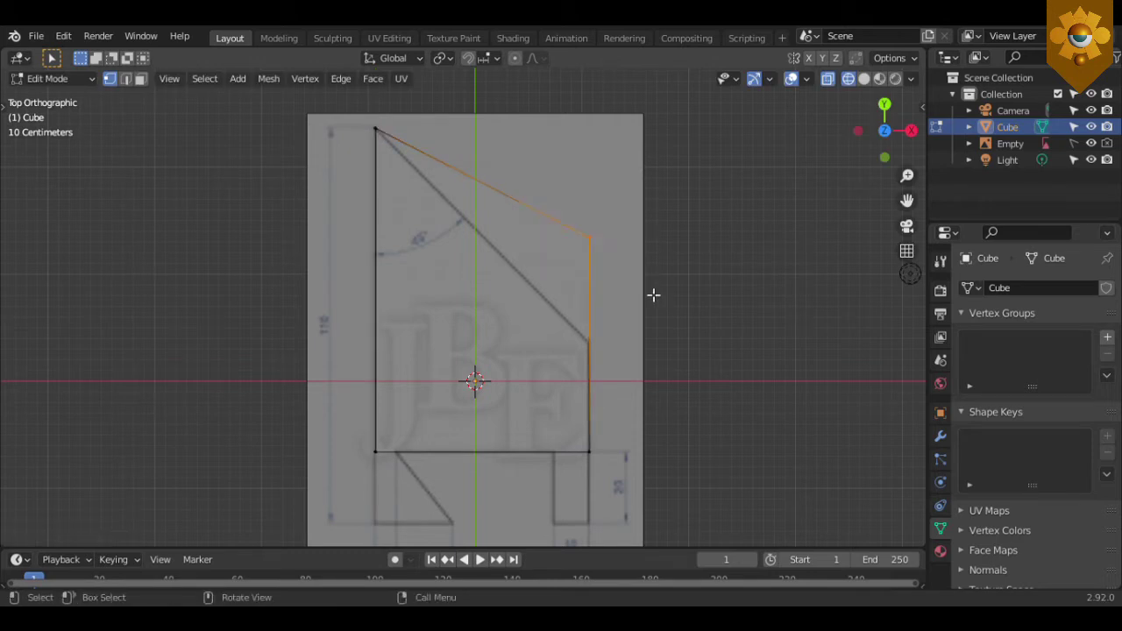
key(g)
key(y)
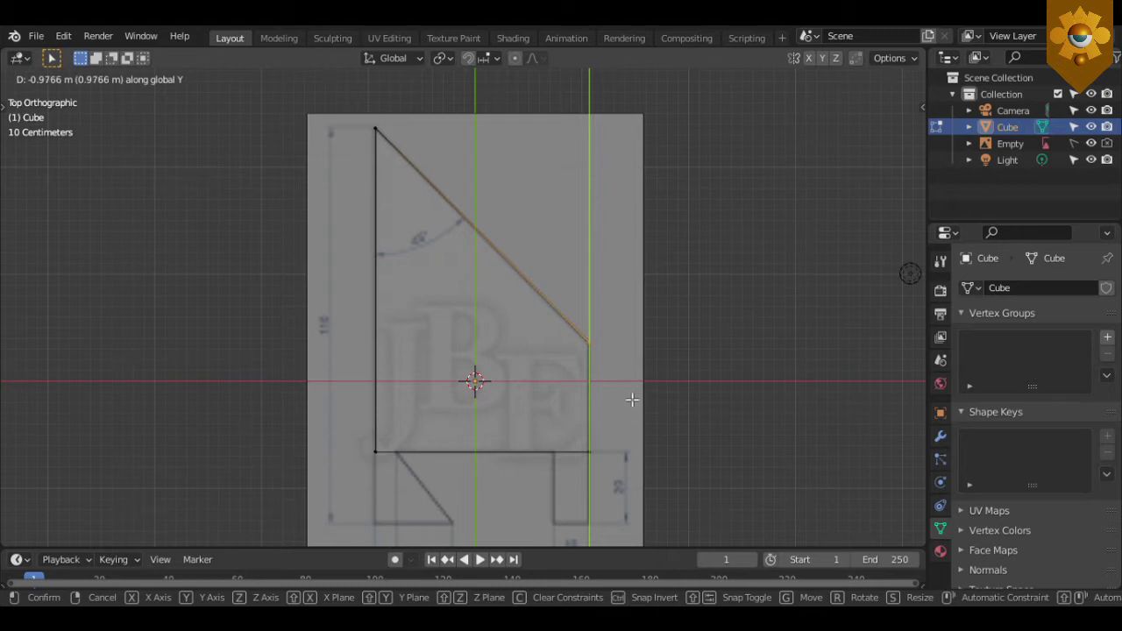
click(632, 399)
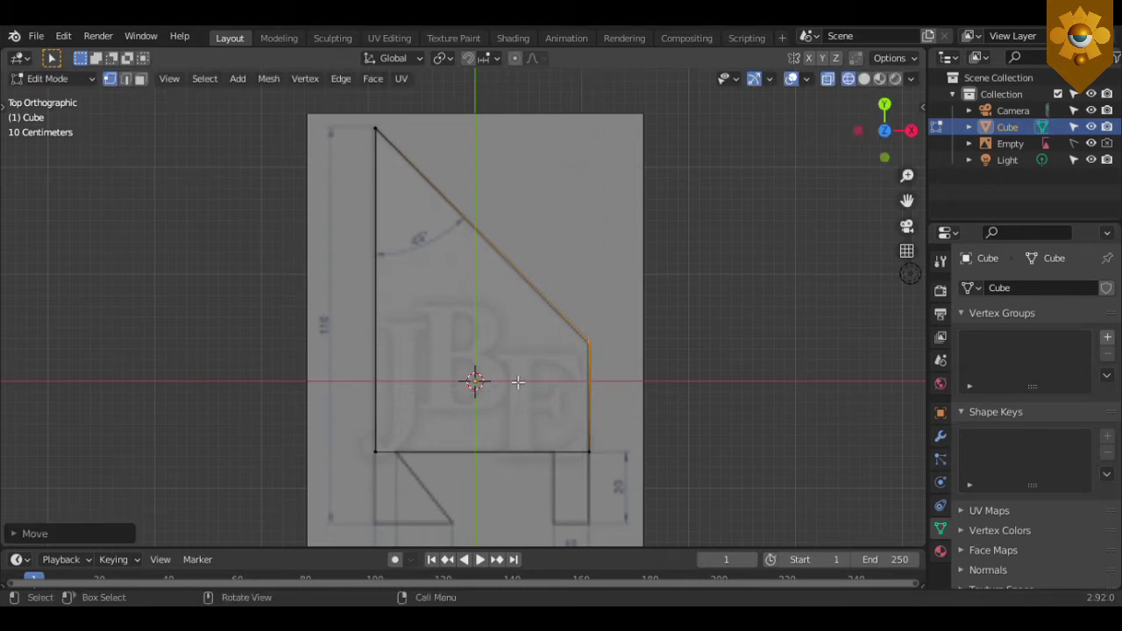
shift+middle_drag(521, 409, 534, 355)
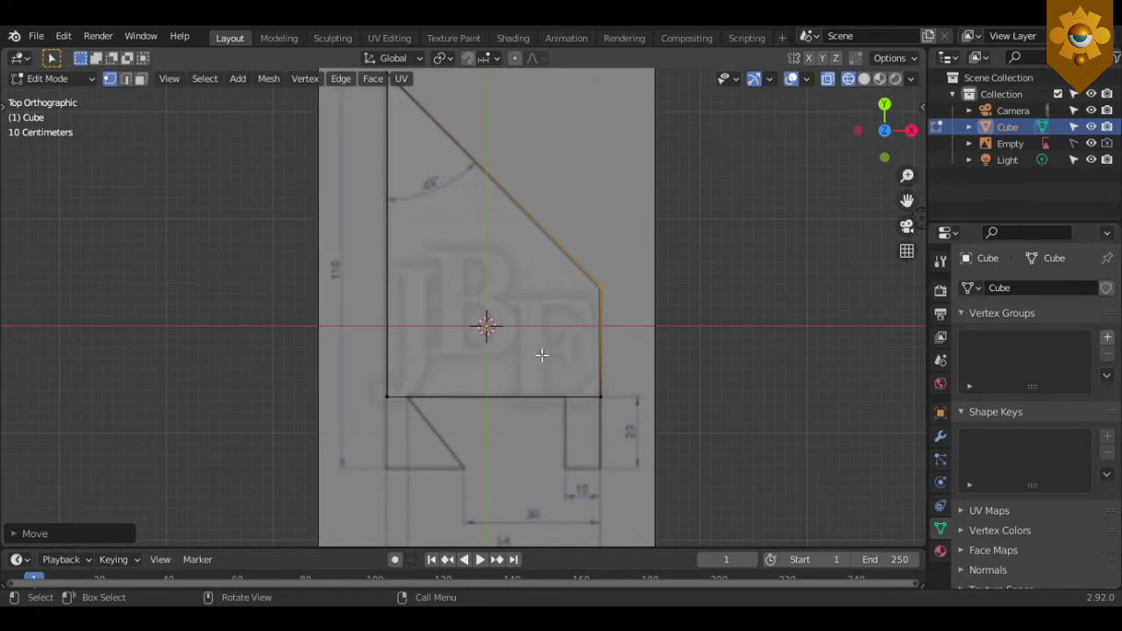
Make an angle-constrained, cut-through knife cut from the bottom edge up to the slanted edge
key(k)
key(c)
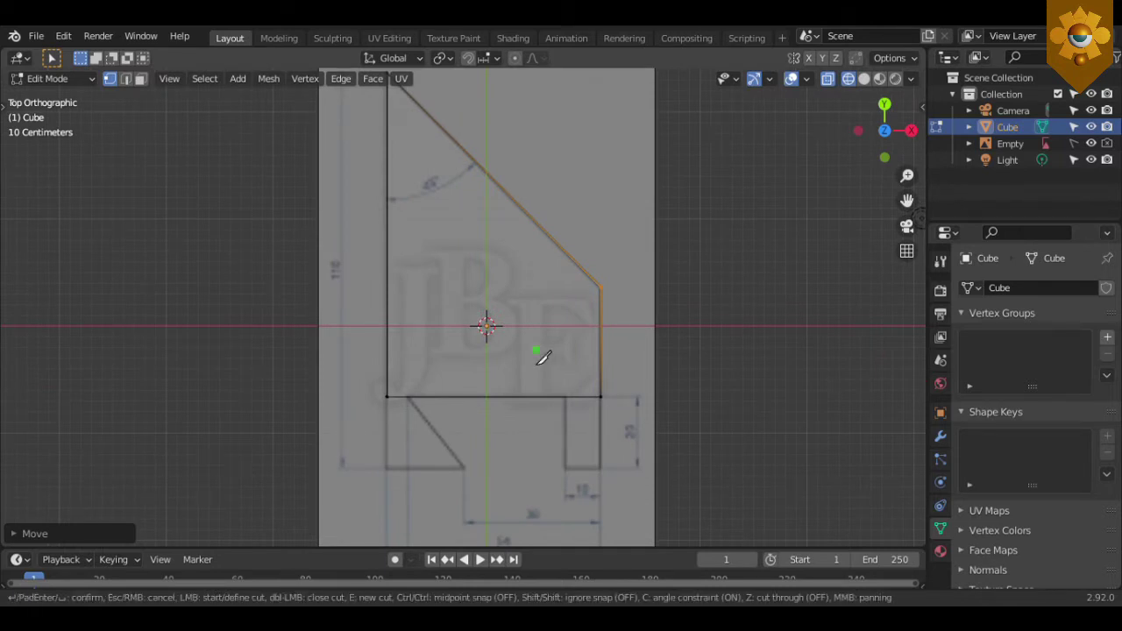
key(z)
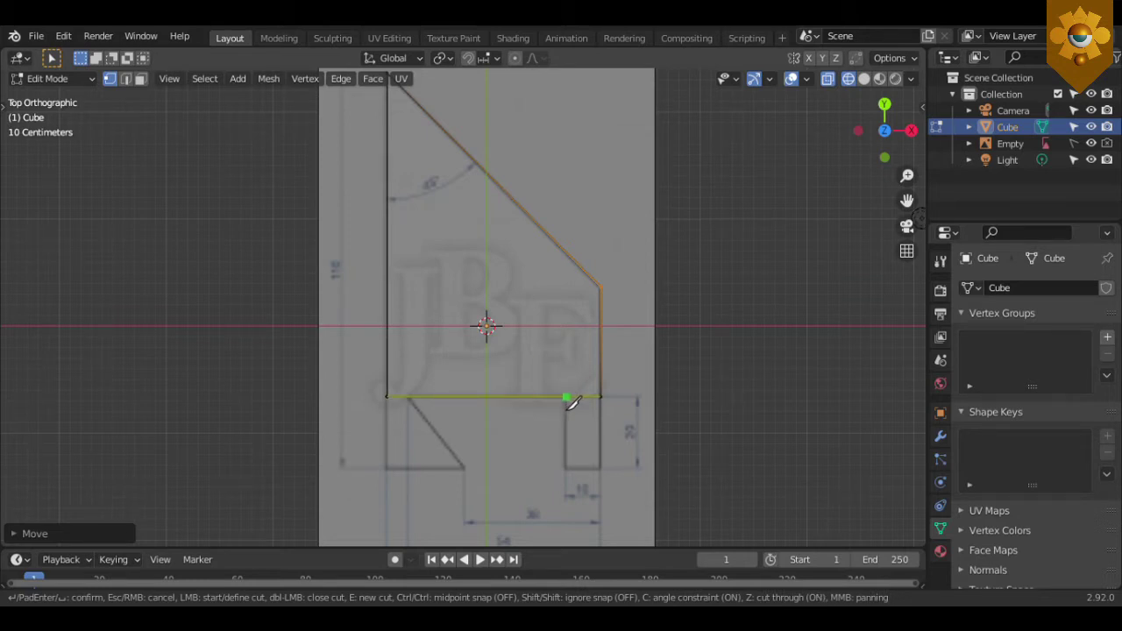
click(567, 397)
click(567, 254)
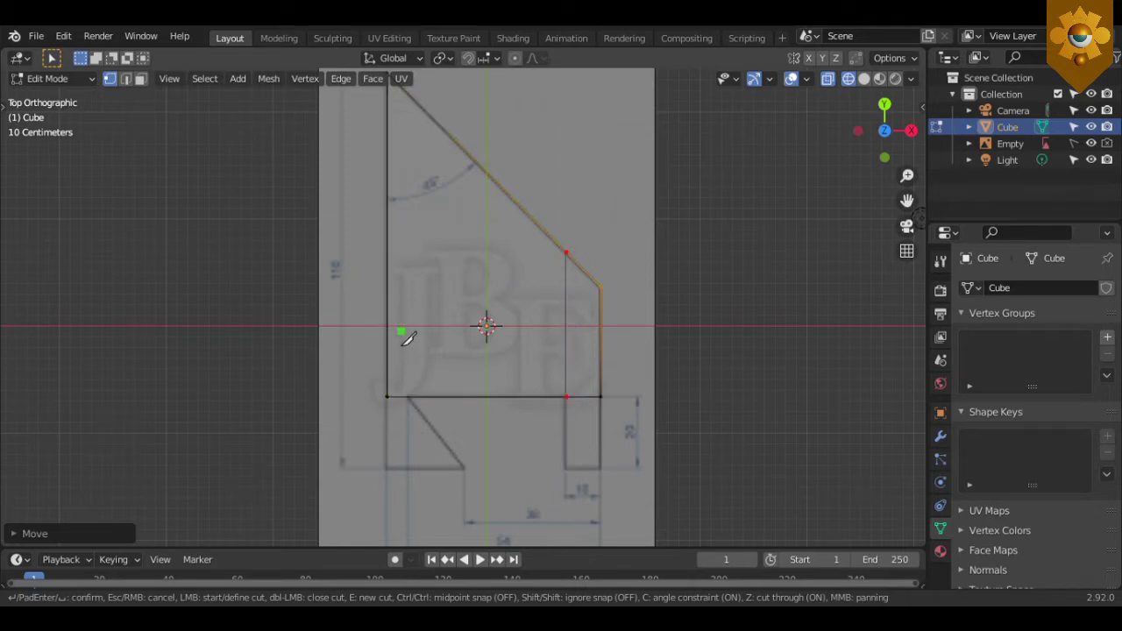
scroll(409, 335, down, 1)
key(shift)
shift+middle_drag(412, 342, 421, 392)
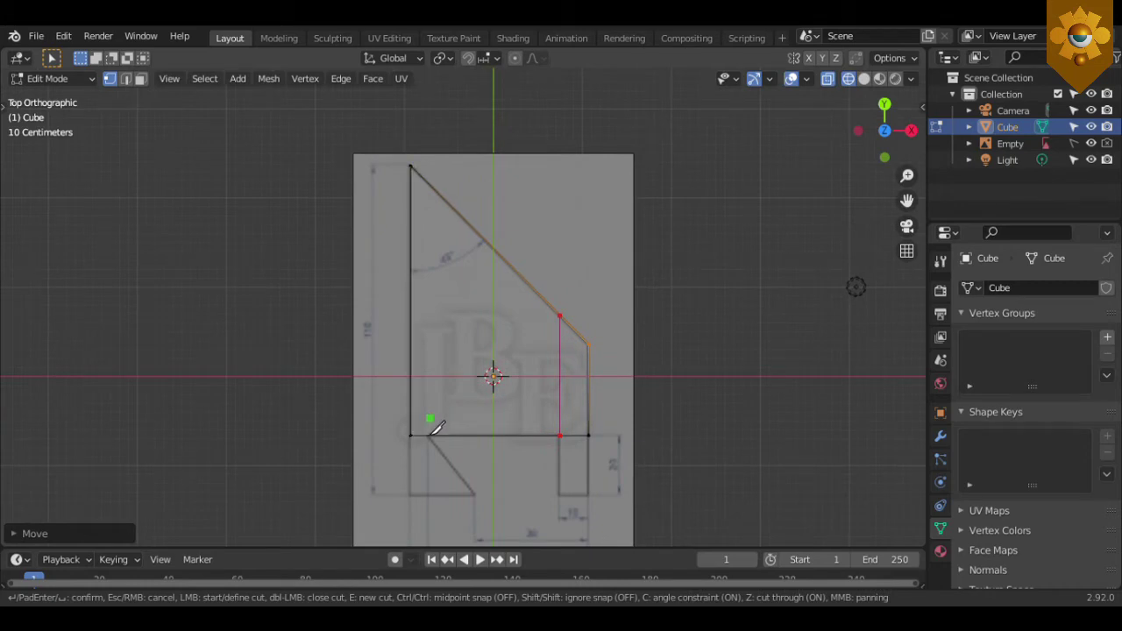
Add a second vertical knife cut near the left edge and confirm both cuts
key(e)
click(428, 436)
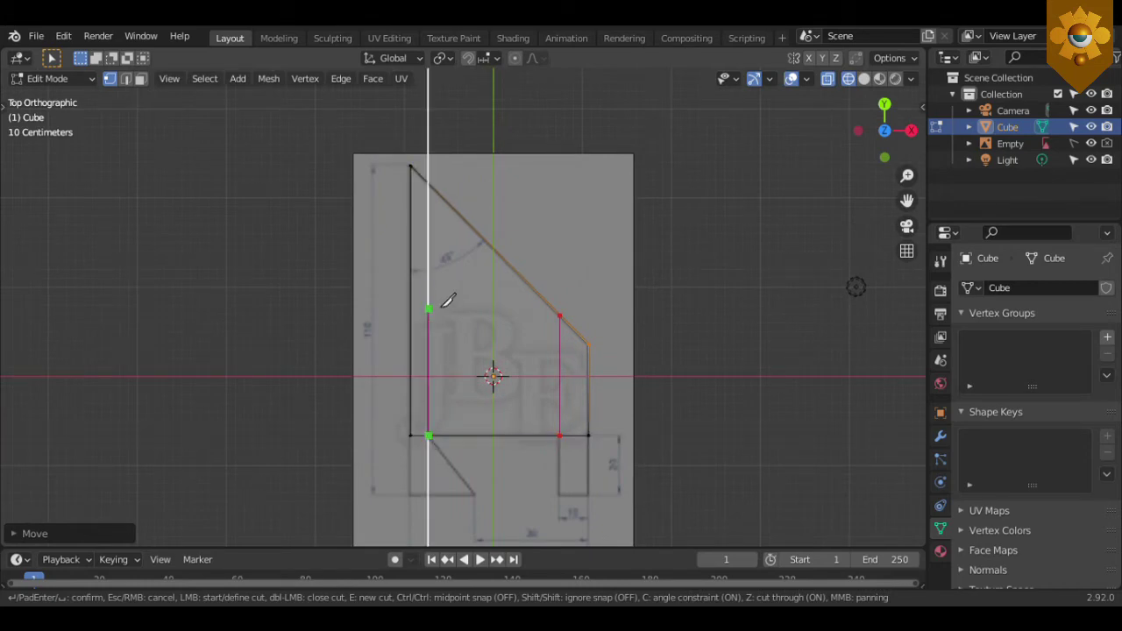
click(460, 181)
key(Return)
Switch to face select, select the middle face, and turn off X-ray for solid display
key(3)
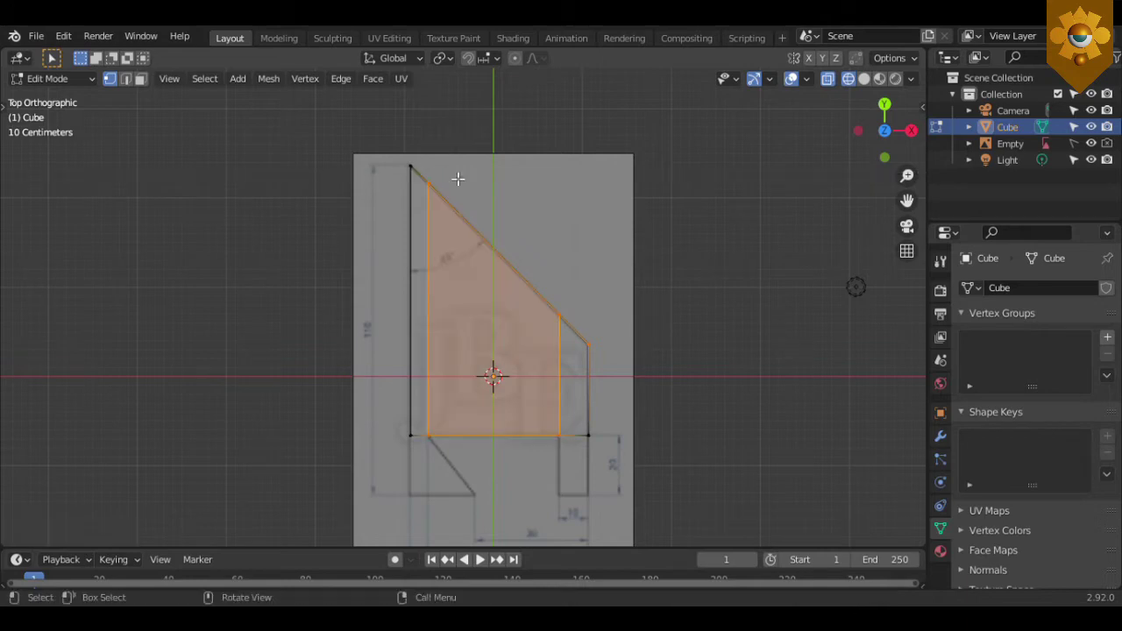
click(500, 298)
middle_drag(505, 327, 532, 258)
key(KP_7)
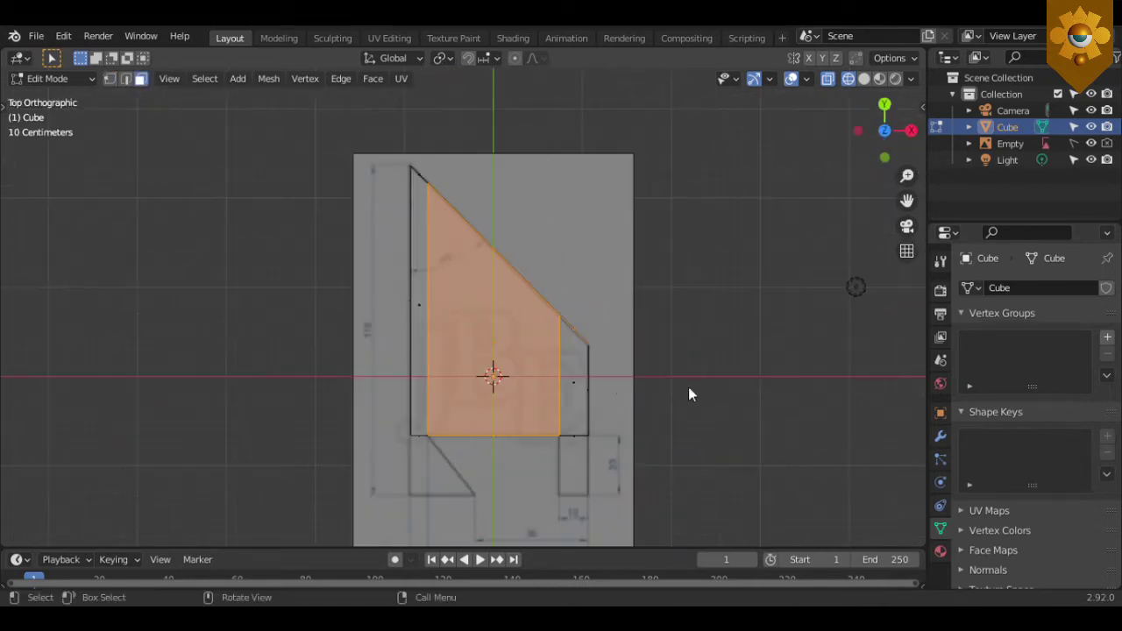
key(alt+z)
mouse_move(690, 393)
middle_down()
mouse_move(720, 229)
mouse_move(666, 301)
middle_up()
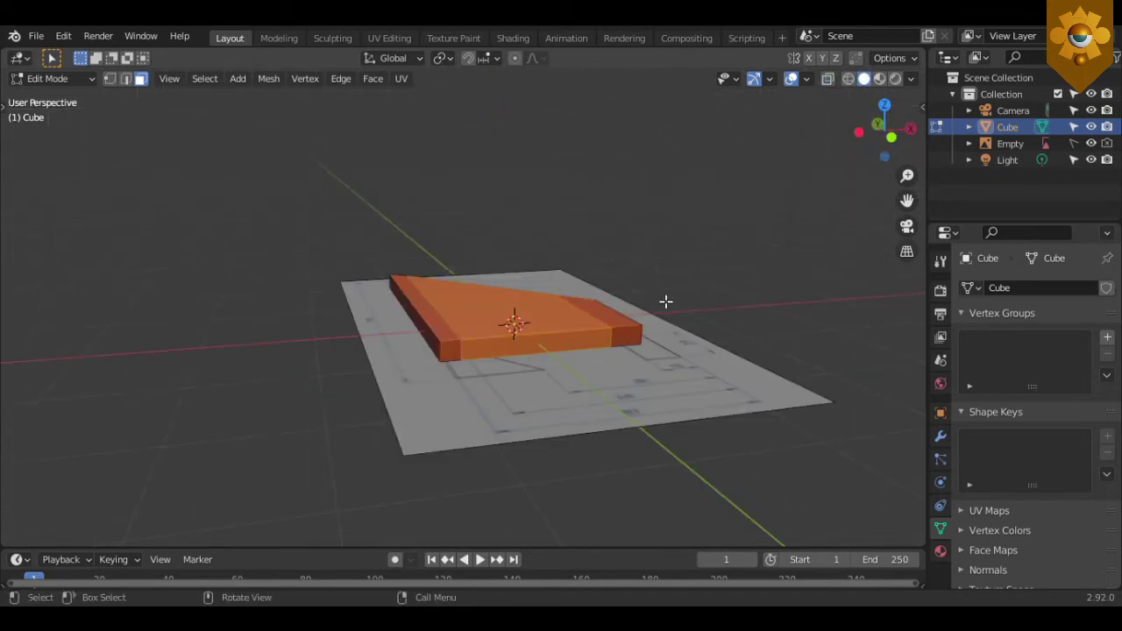
Extrude the right strip's bottom face down into a leg reaching the blueprint's bottom line
click(640, 343)
key(KP_7)
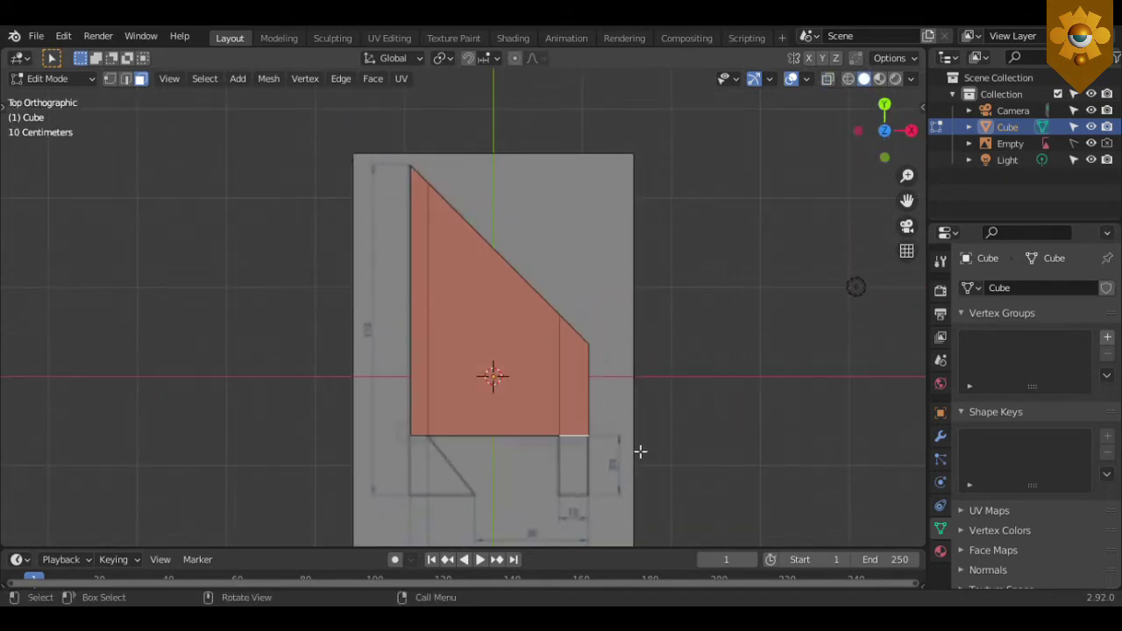
shift+middle_drag(640, 451, 626, 371)
scroll(622, 358, up, 2)
scroll(628, 353, up, 2)
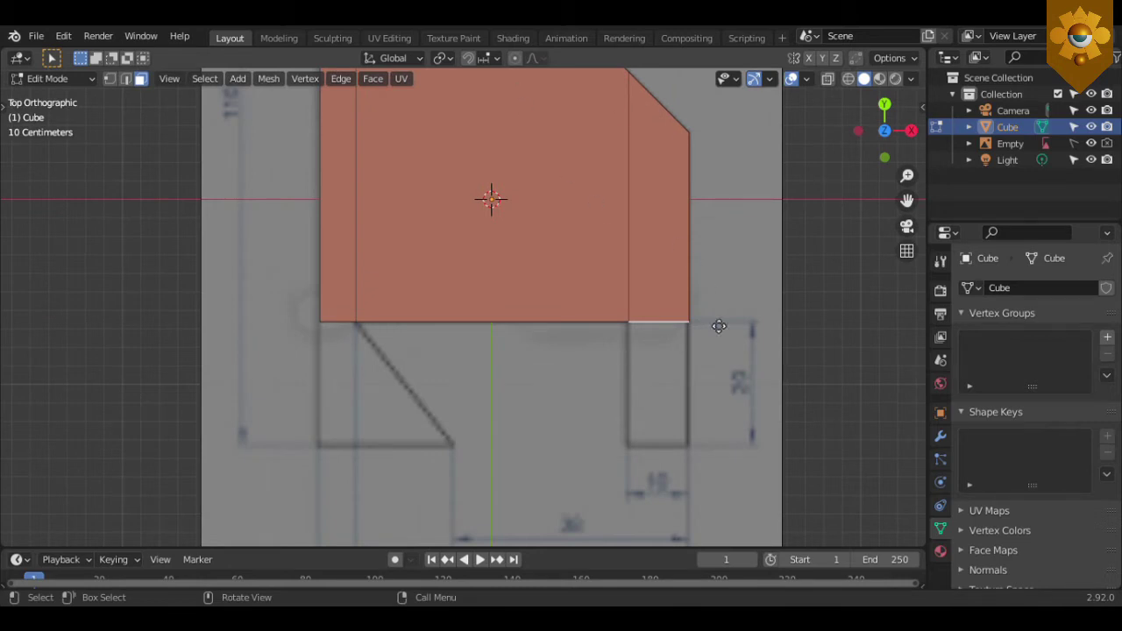
key(e)
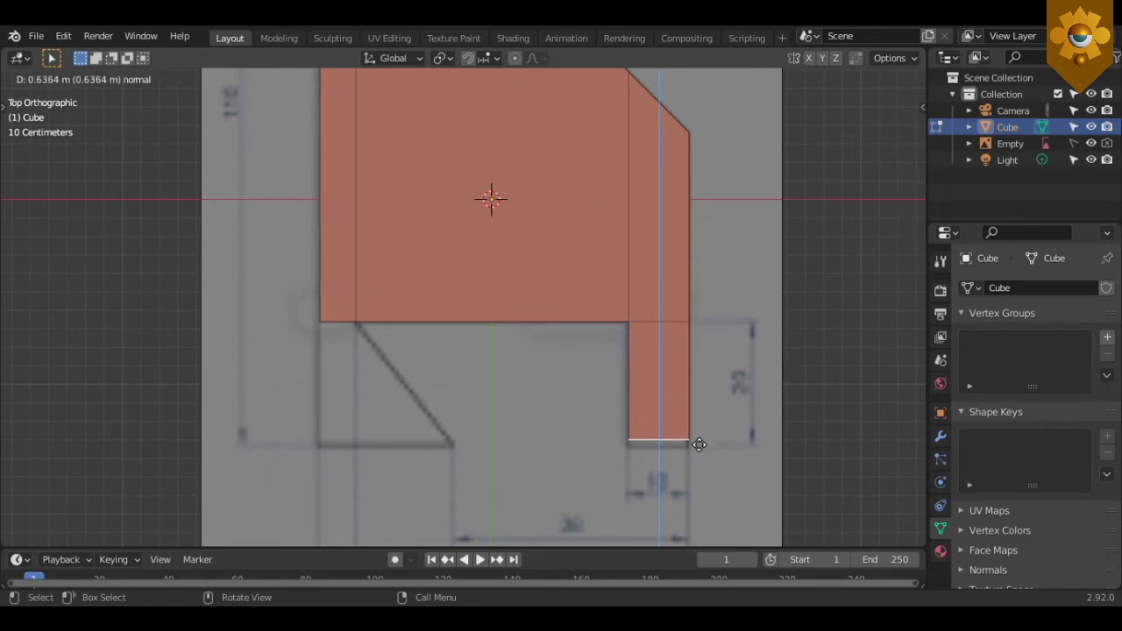
click(697, 449)
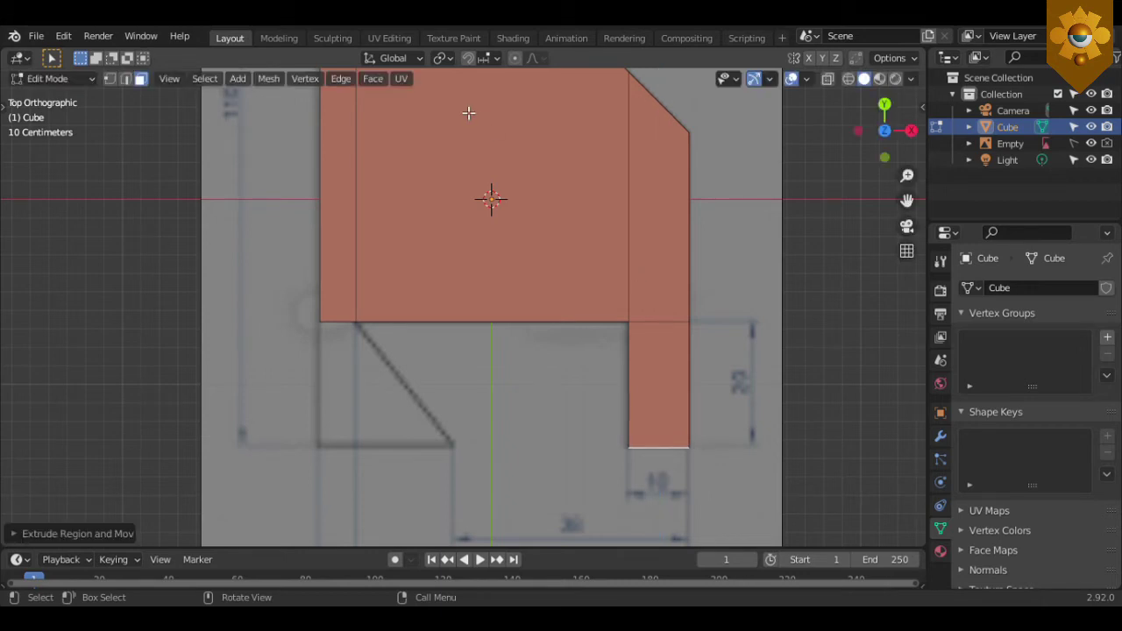
Set snapping to Vertex and begin extruding the left strip's bottom downward
click(485, 57)
click(487, 125)
mouse_move(386, 389)
middle_down()
mouse_move(394, 338)
mouse_move(356, 333)
middle_up()
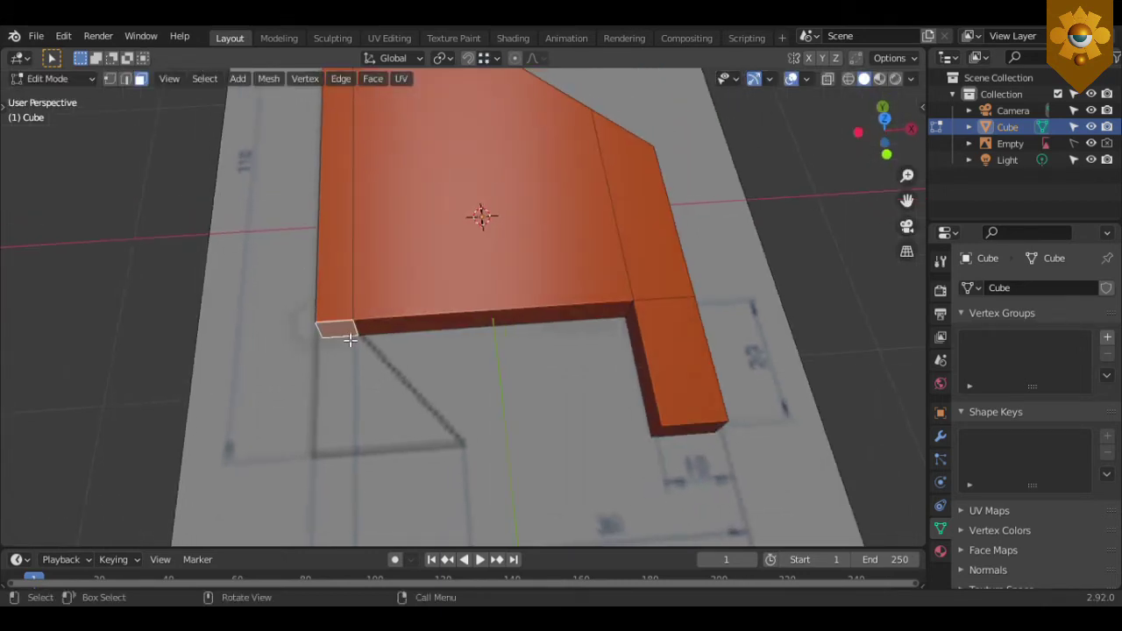
key(KP_7)
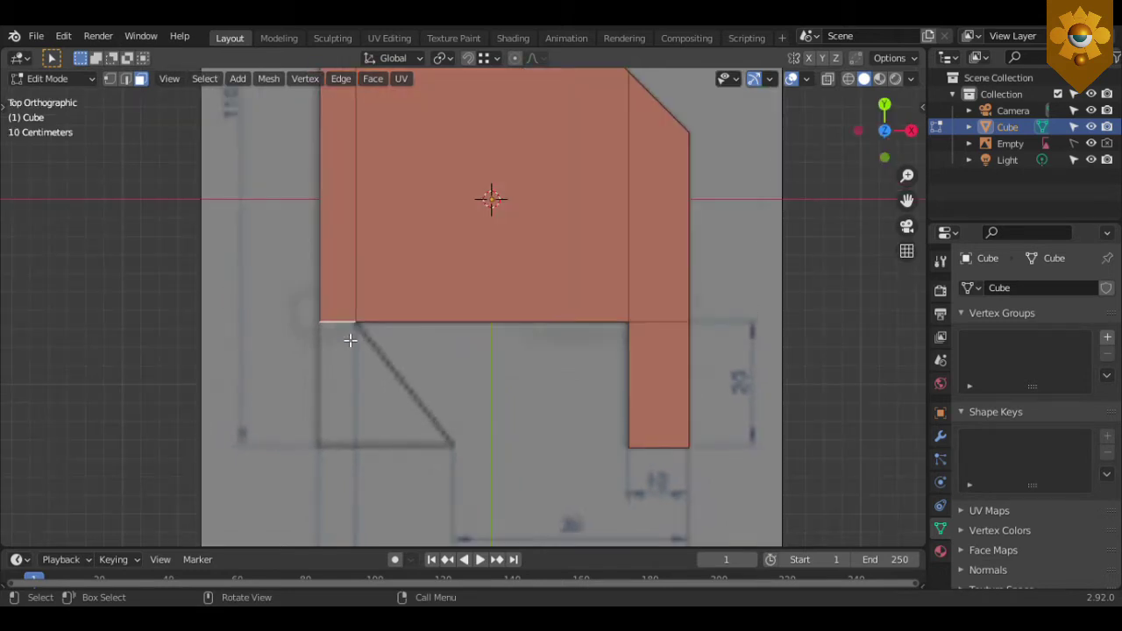
key(e)
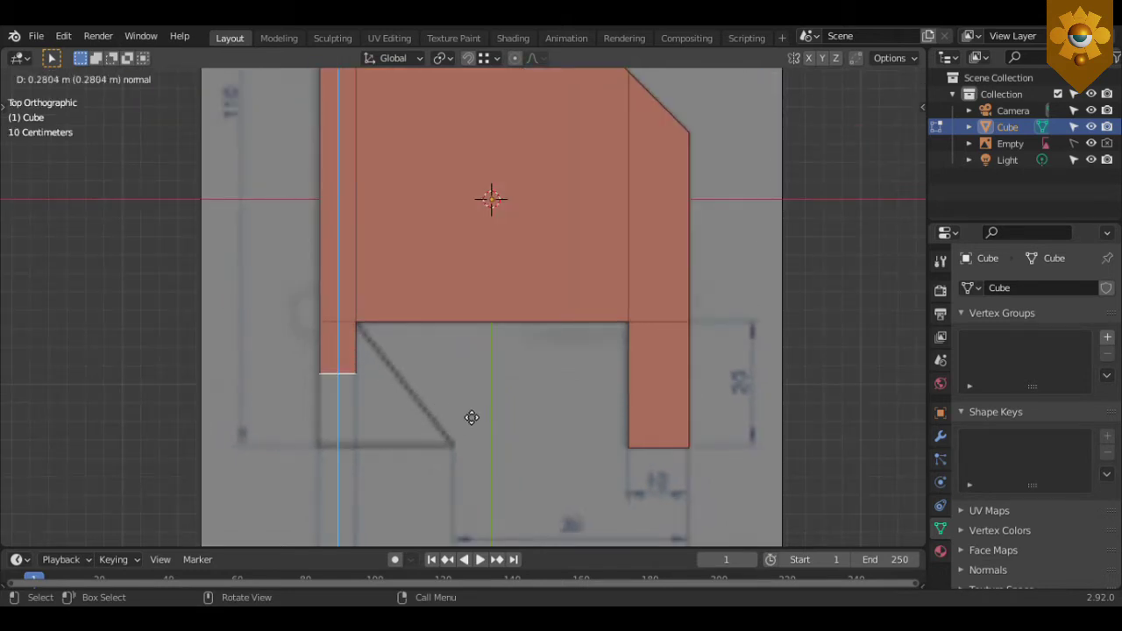
Finish the left leg at the bottom line and slide its bottom-right vertex along X to form the diagonal
click(634, 451)
key(ctrl+z)
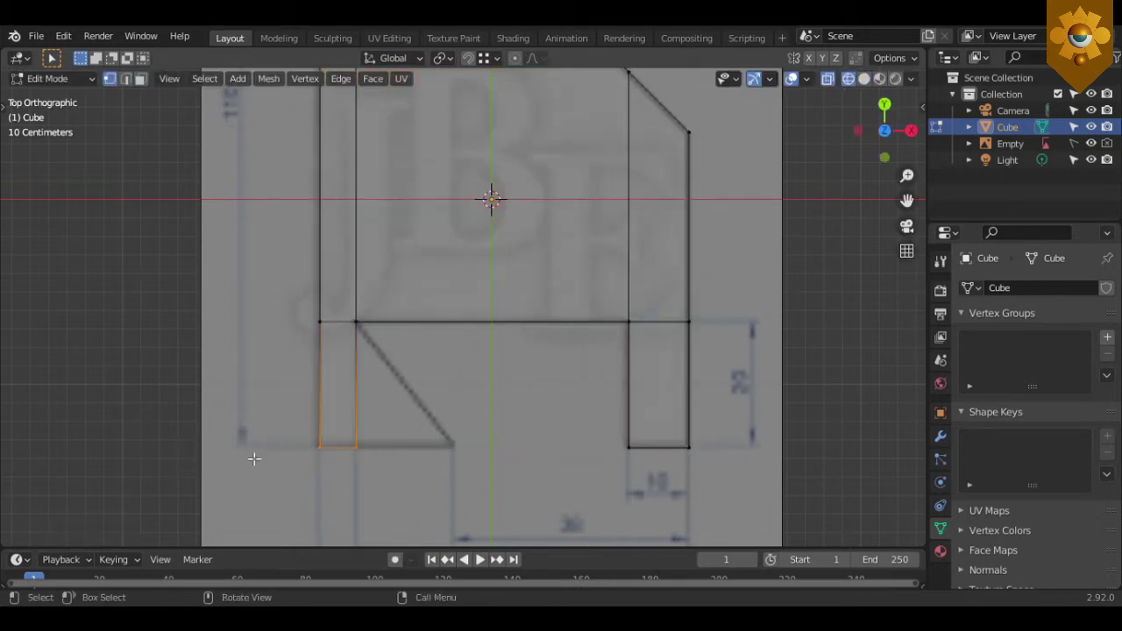
click(349, 442)
key(g)
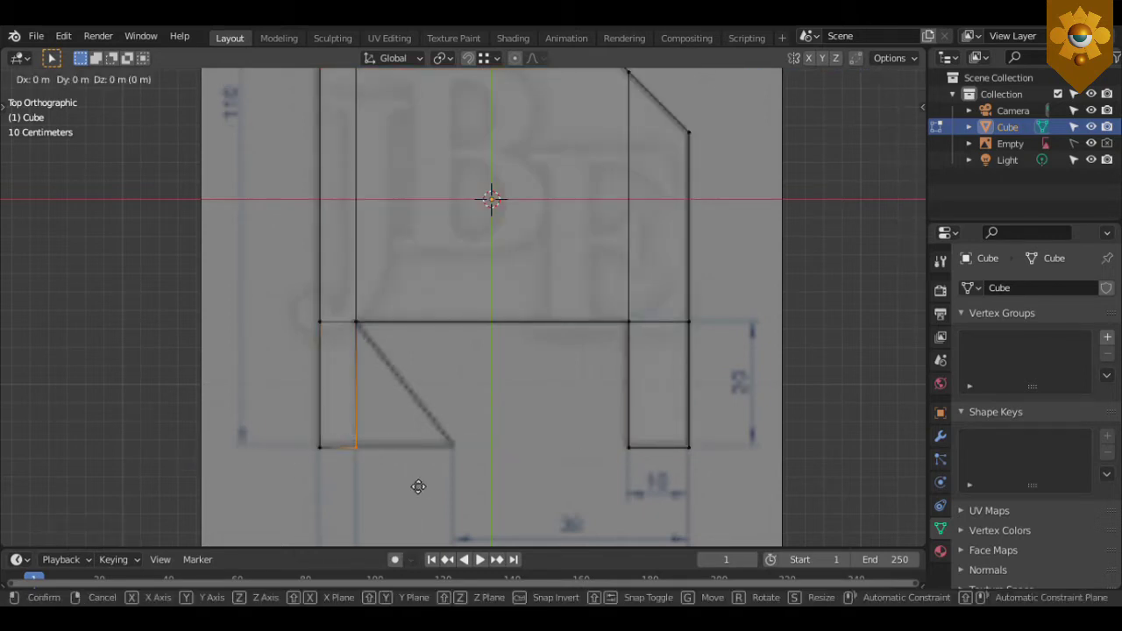
key(x)
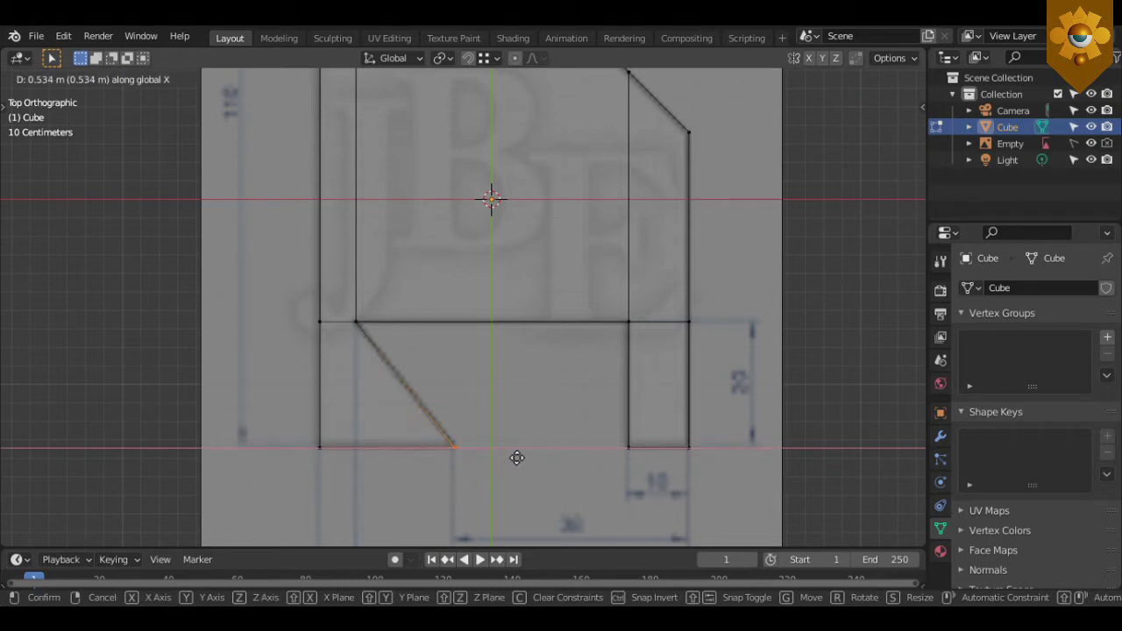
click(517, 458)
Select the whole mesh, inspect the outline in 3D, and leave Edit Mode
key(a)
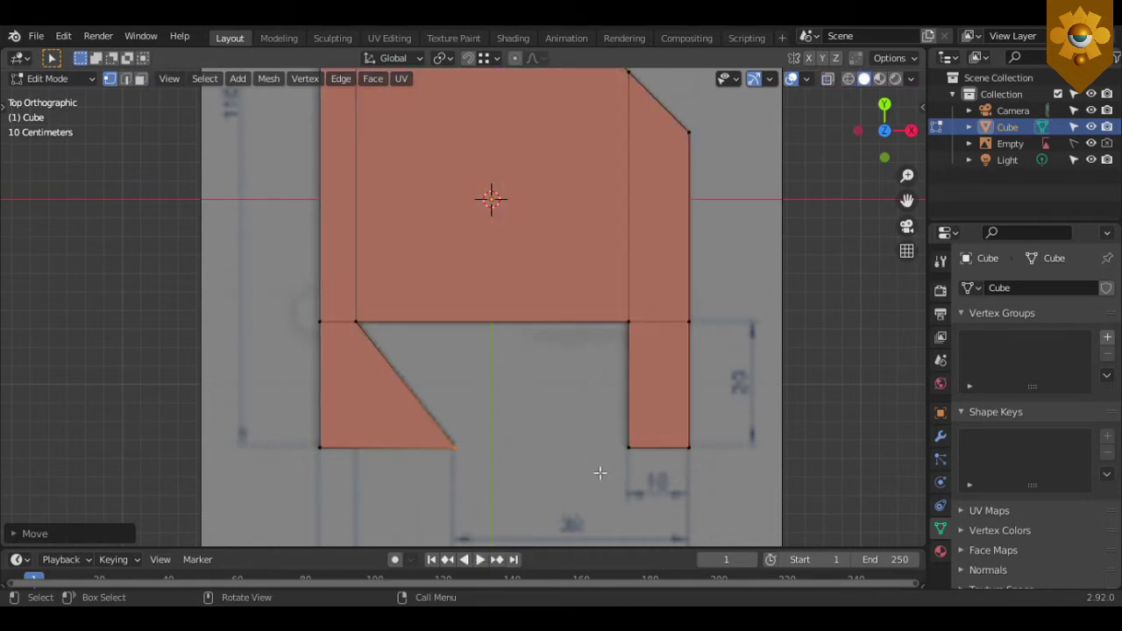
scroll(613, 400, down, 4)
key(3)
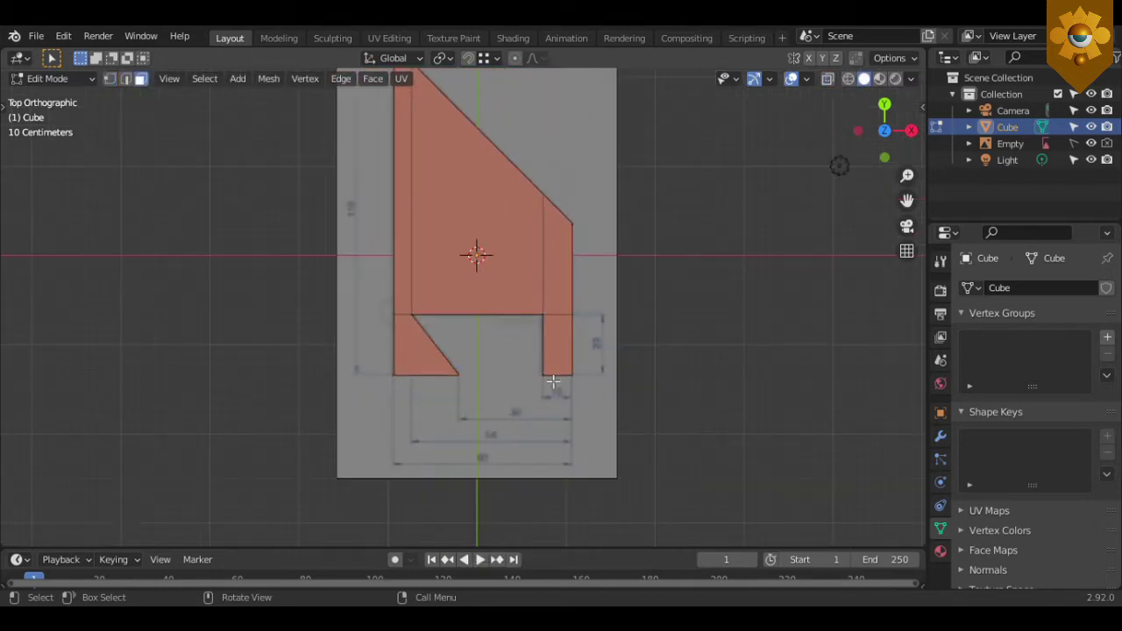
mouse_move(553, 382)
middle_down()
mouse_move(638, 378)
mouse_move(604, 461)
middle_up()
key(Tab)
key(Tab)
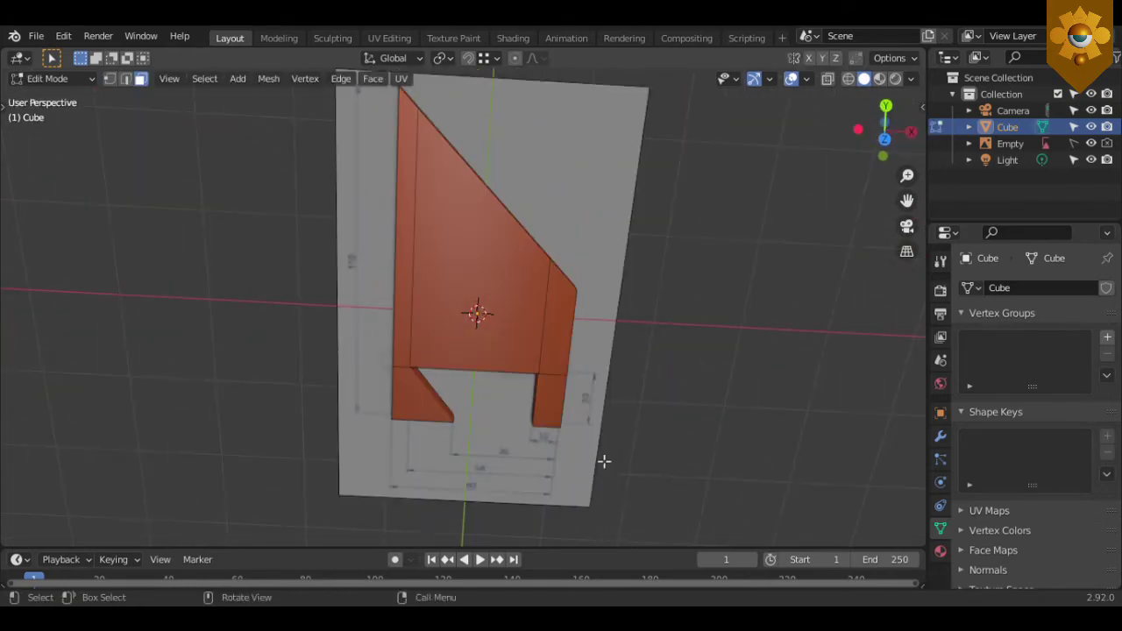
Add a vertical loop cut through the centre and a slanted loop across the upper section
key(KP_7)
scroll(517, 375, up, 2)
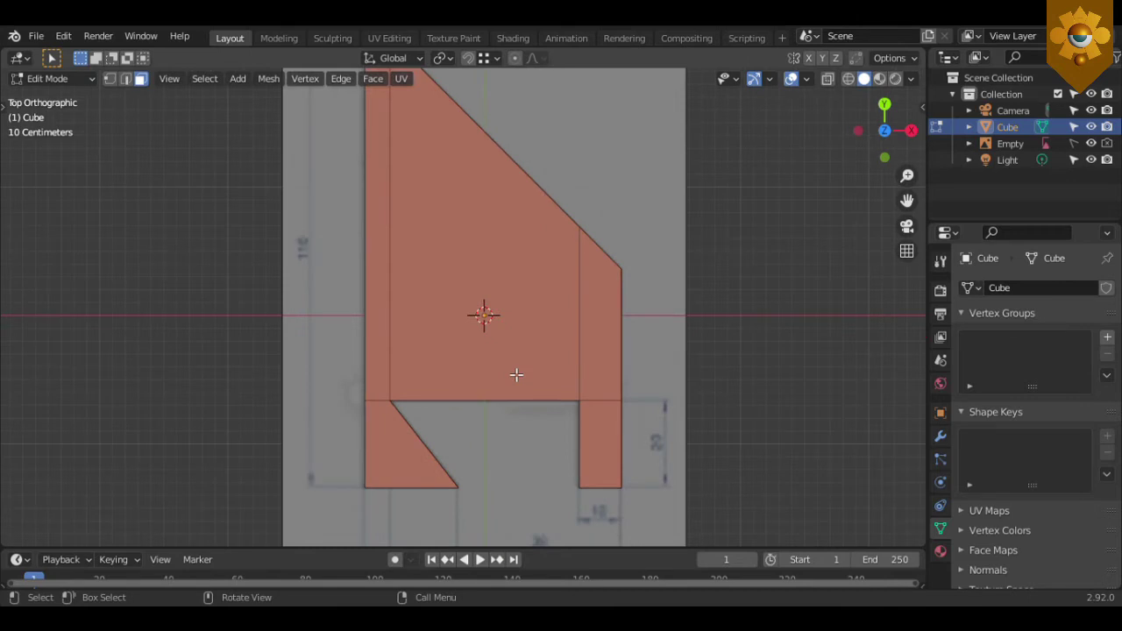
key(ctrl+r)
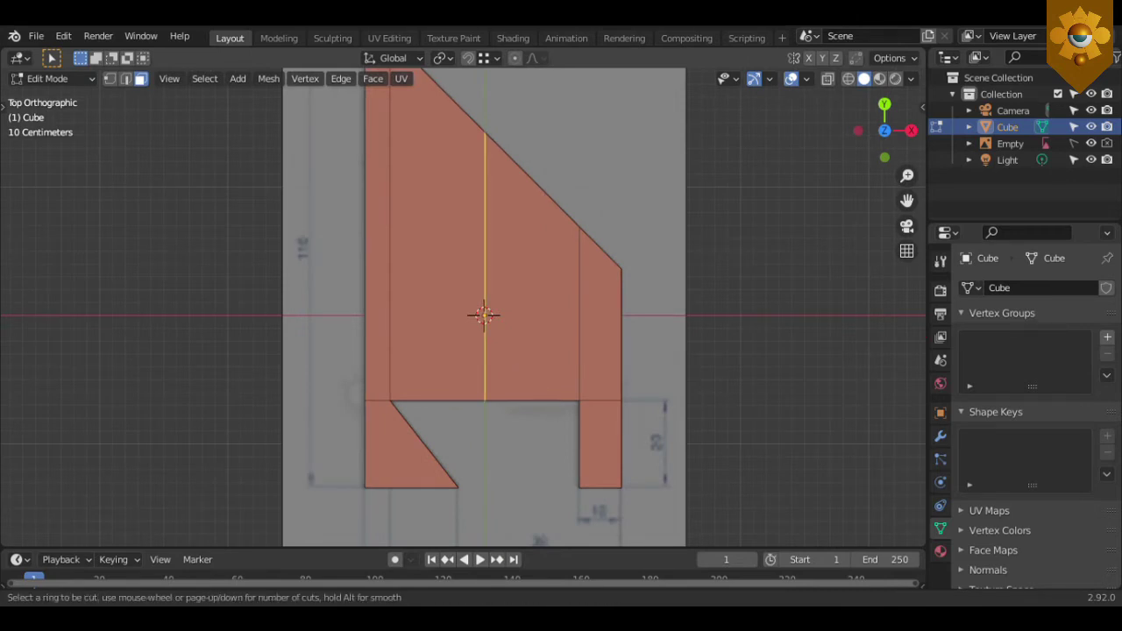
click(533, 380)
right_click(533, 379)
key(ctrl+r)
click(586, 345)
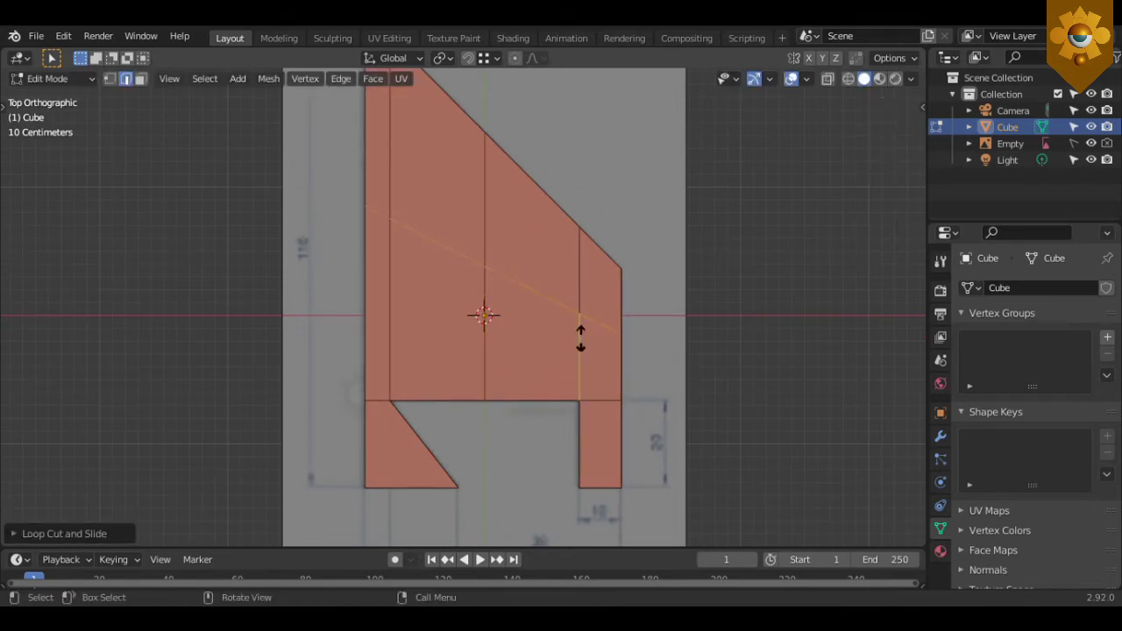
right_click(580, 347)
Add vertical loop cuts right of centre, left of centre, and through the right leg
key(ctrl+r)
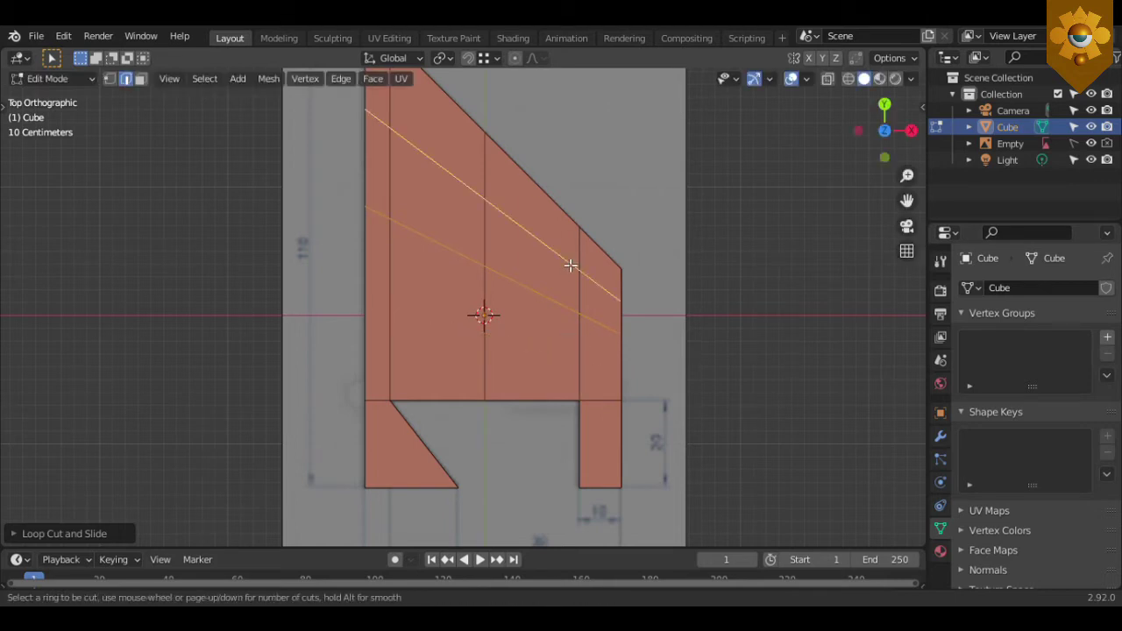
click(538, 277)
right_click(537, 278)
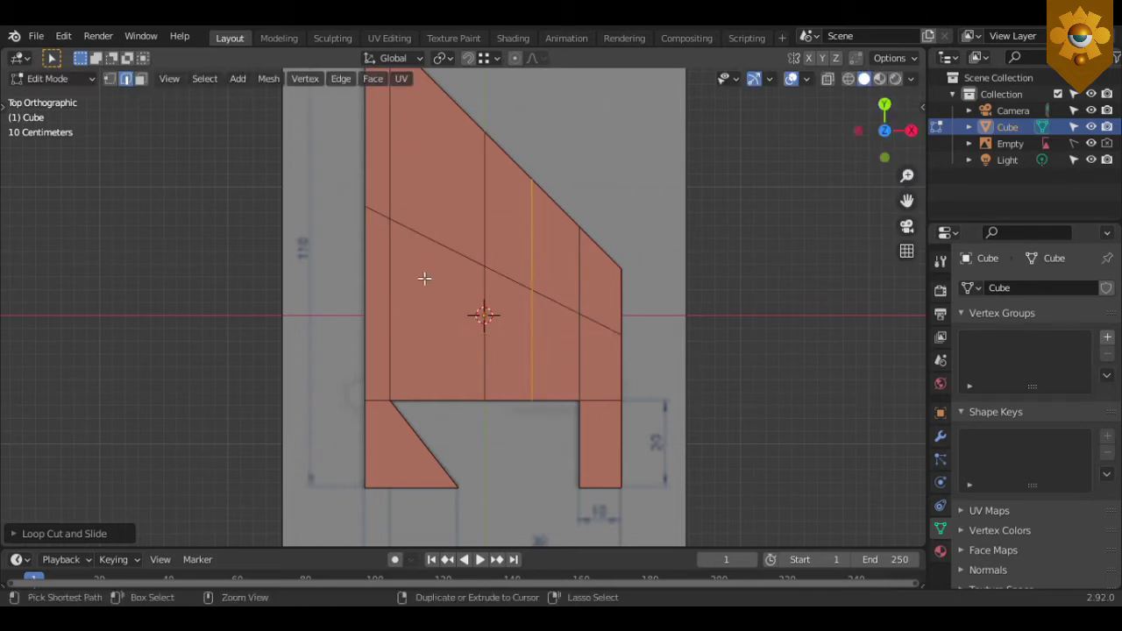
key(ctrl+r)
click(424, 275)
right_click(419, 272)
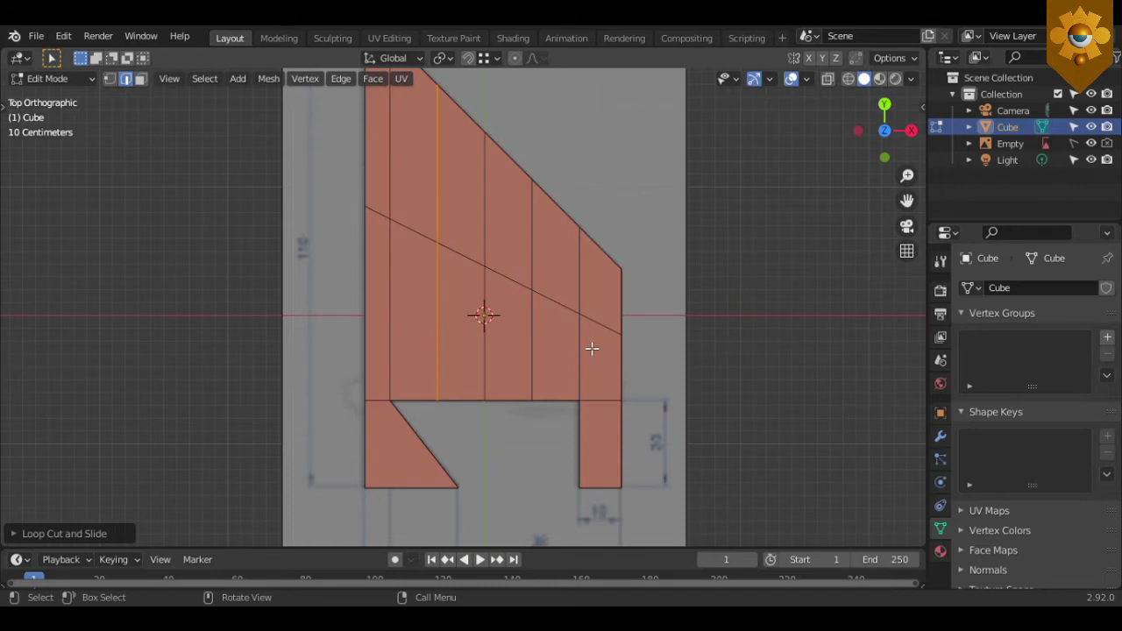
key(ctrl+r)
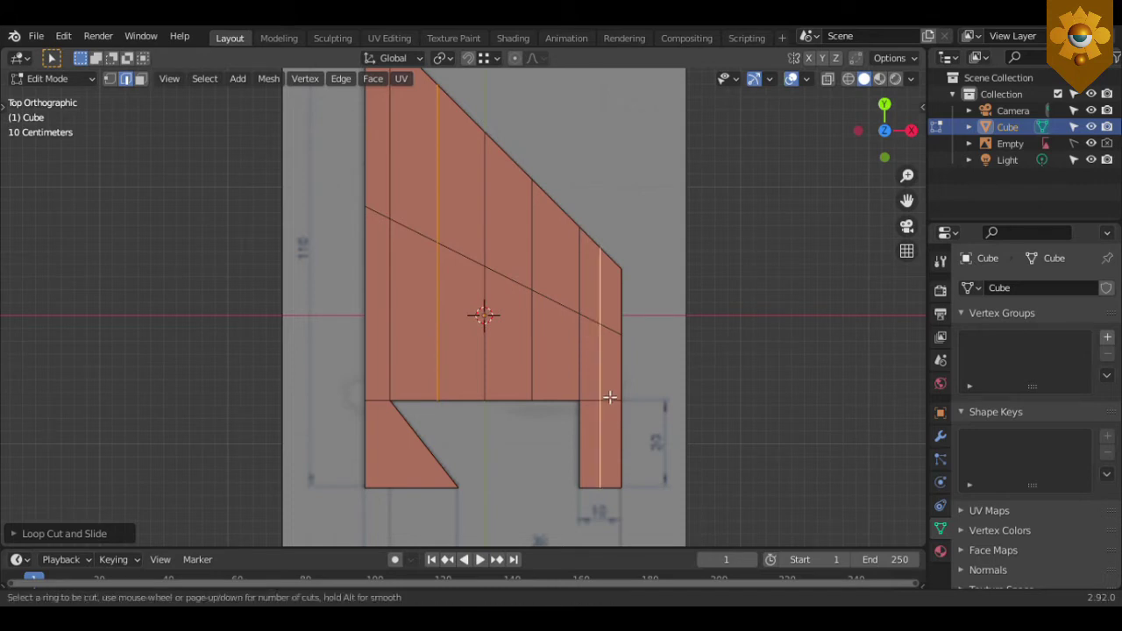
click(596, 389)
right_click(597, 388)
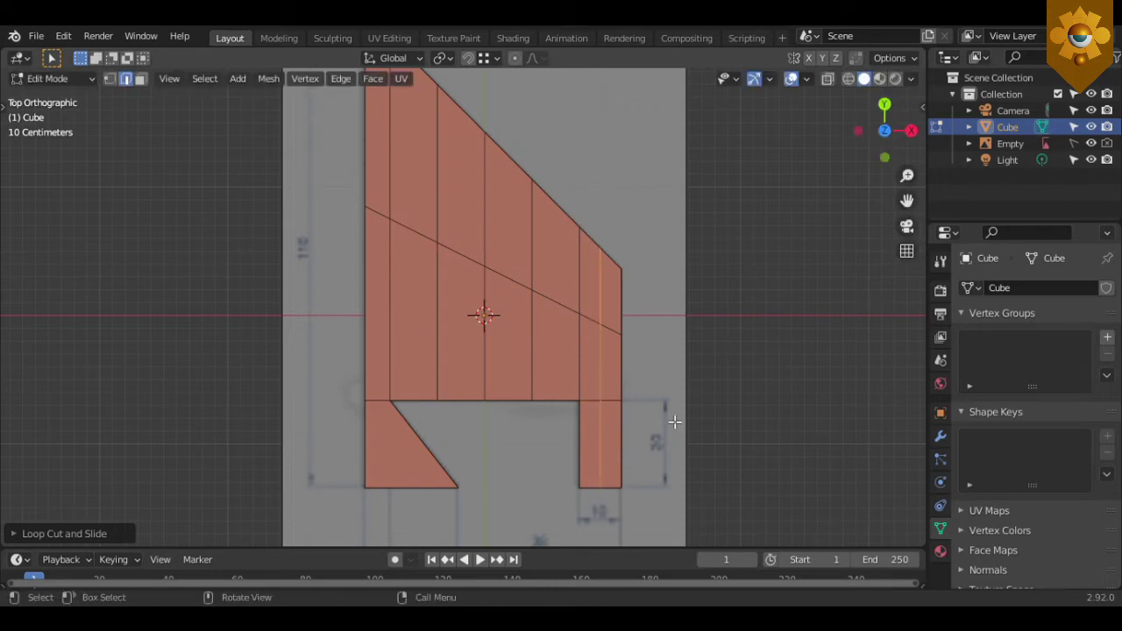
Start bevelling the selected edge loop, at about 0.17 m
shift+middle_drag(672, 421, 590, 382)
scroll(590, 382, up, 4)
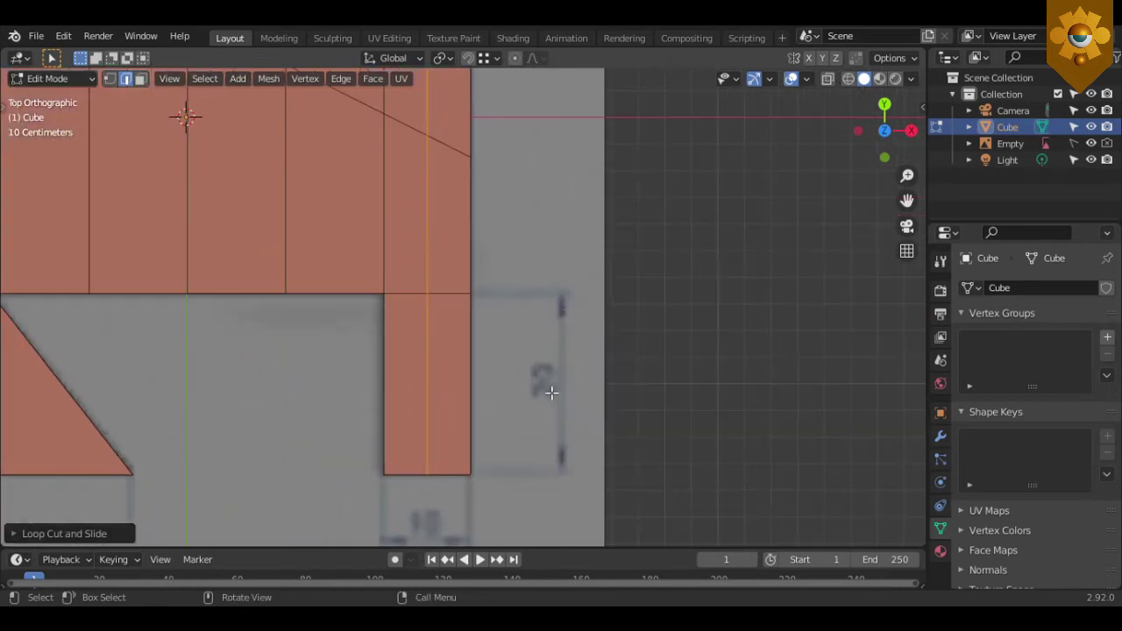
key(ctrl+b)
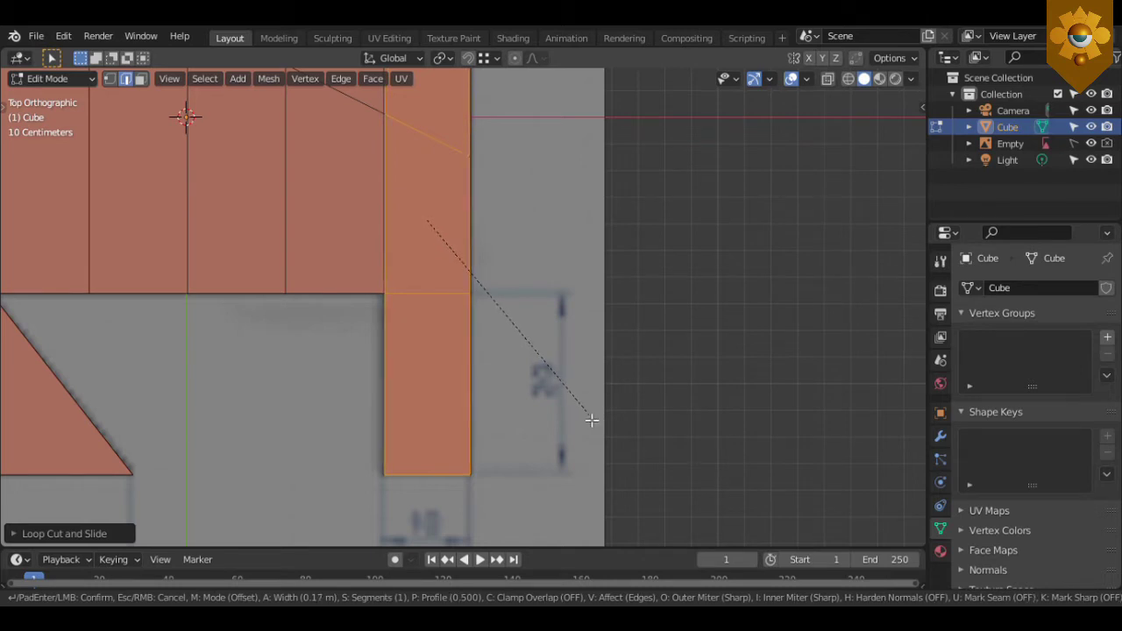
click(592, 420)
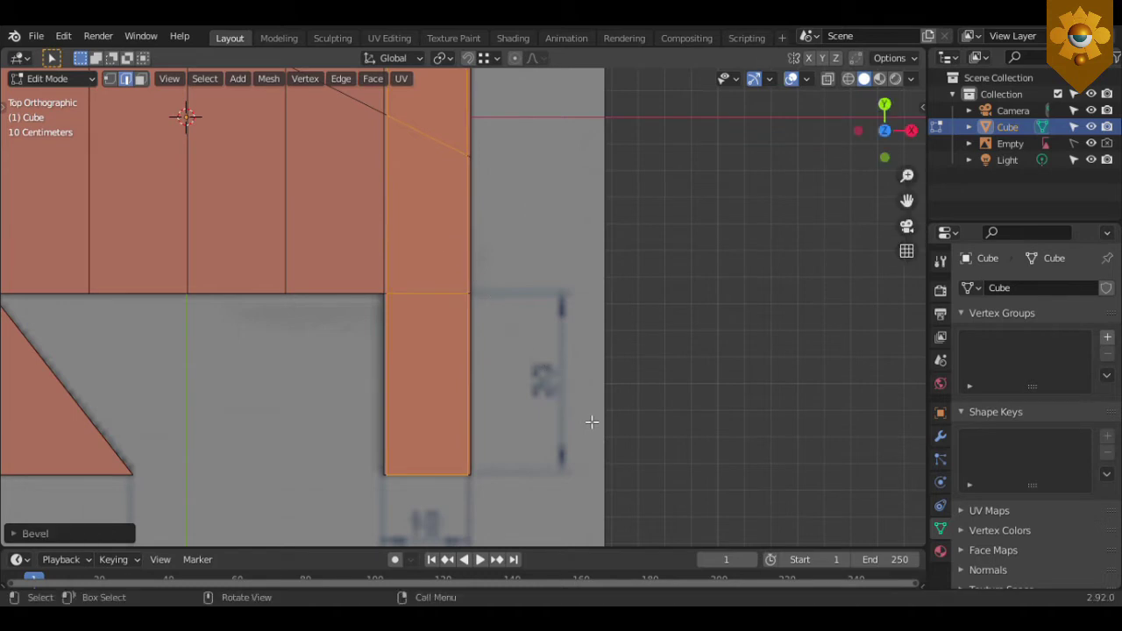
click(1091, 143)
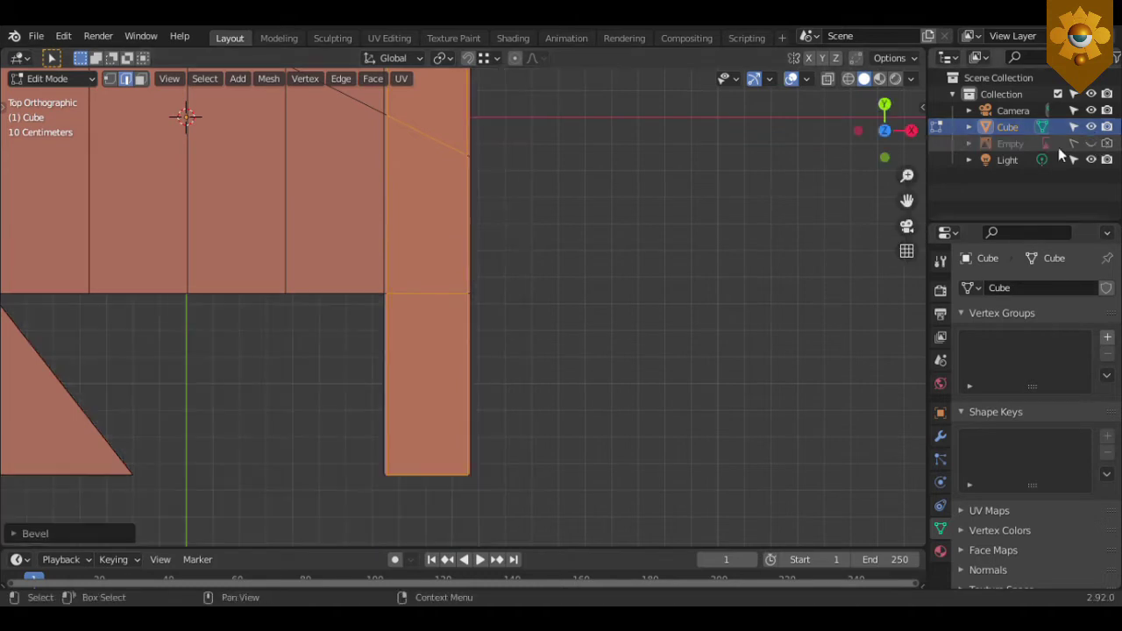
click(1091, 143)
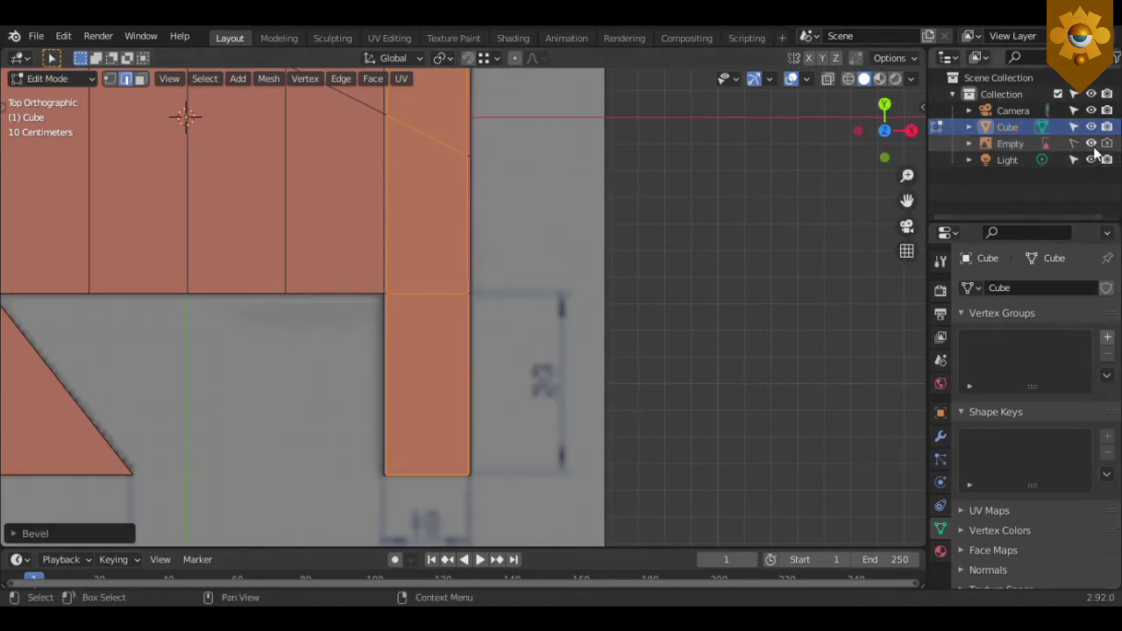
Add a vertical edge loop in the right column
key(ctrl+r)
click(440, 458)
click(446, 465)
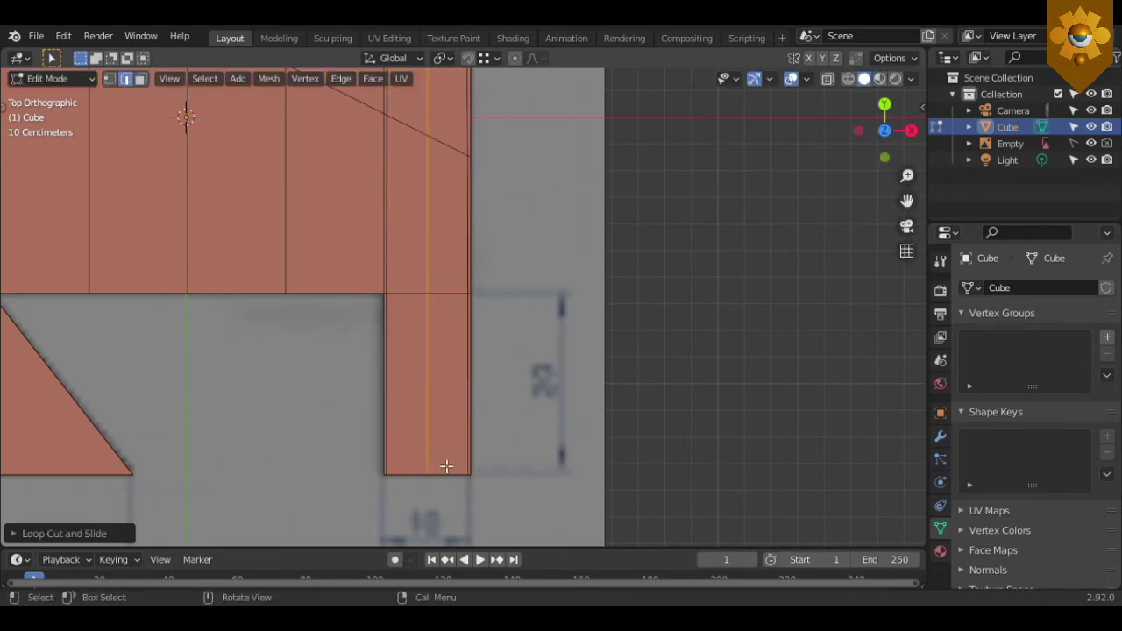
scroll(460, 460, down, 3)
scroll(460, 460, down, 2)
Cut another vertical loop and slide it toward the right edge, about -0.95
scroll(458, 460, up, 3)
key(KP_5)
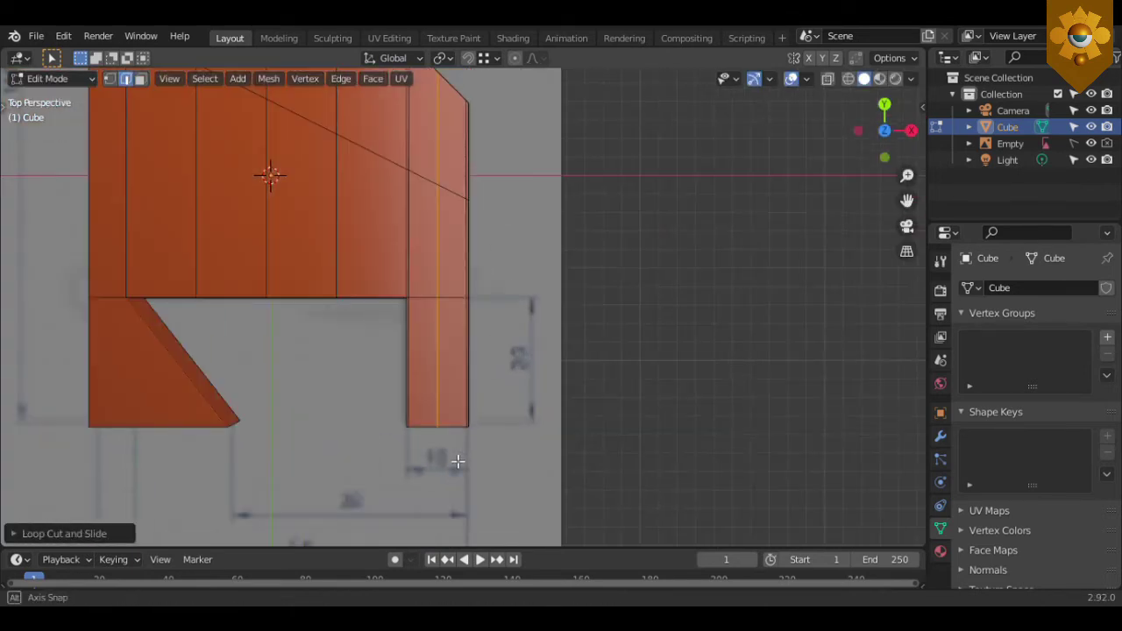
key(KP_5)
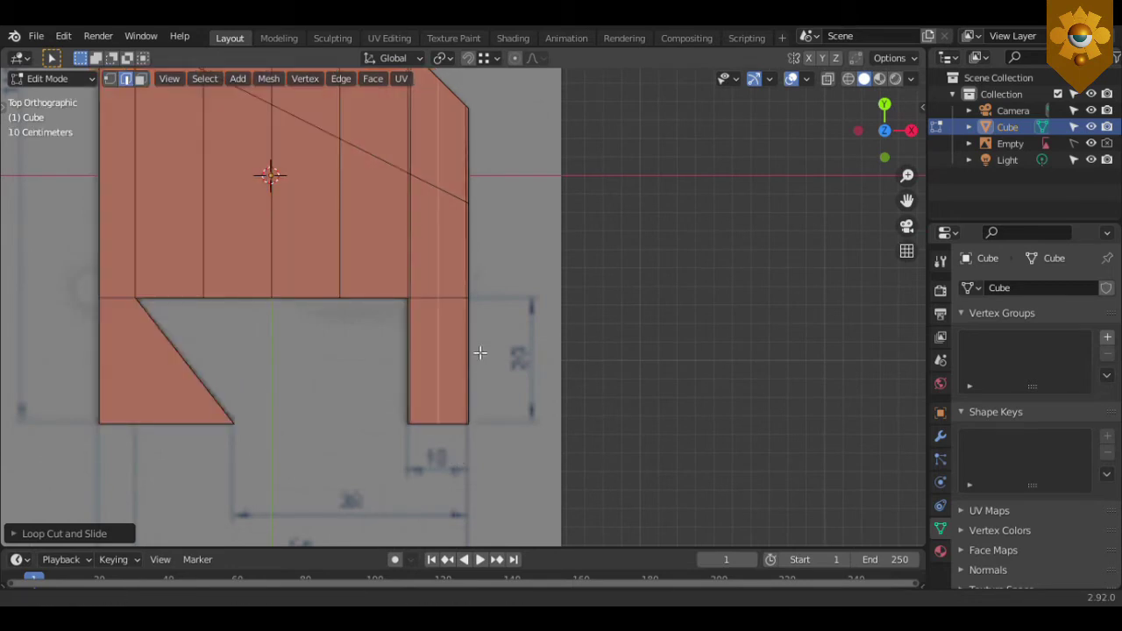
shift+scroll(476, 465, up, 5)
shift+middle_drag(474, 319, 480, 458)
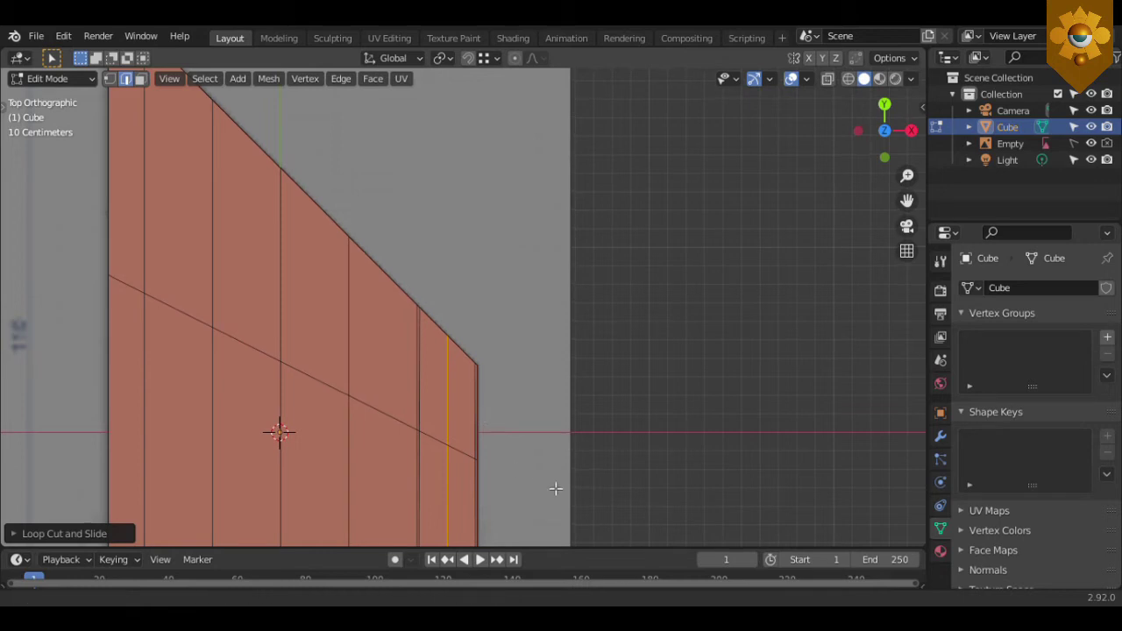
shift+middle_drag(480, 391, 553, 459)
scroll(563, 409, down, 2)
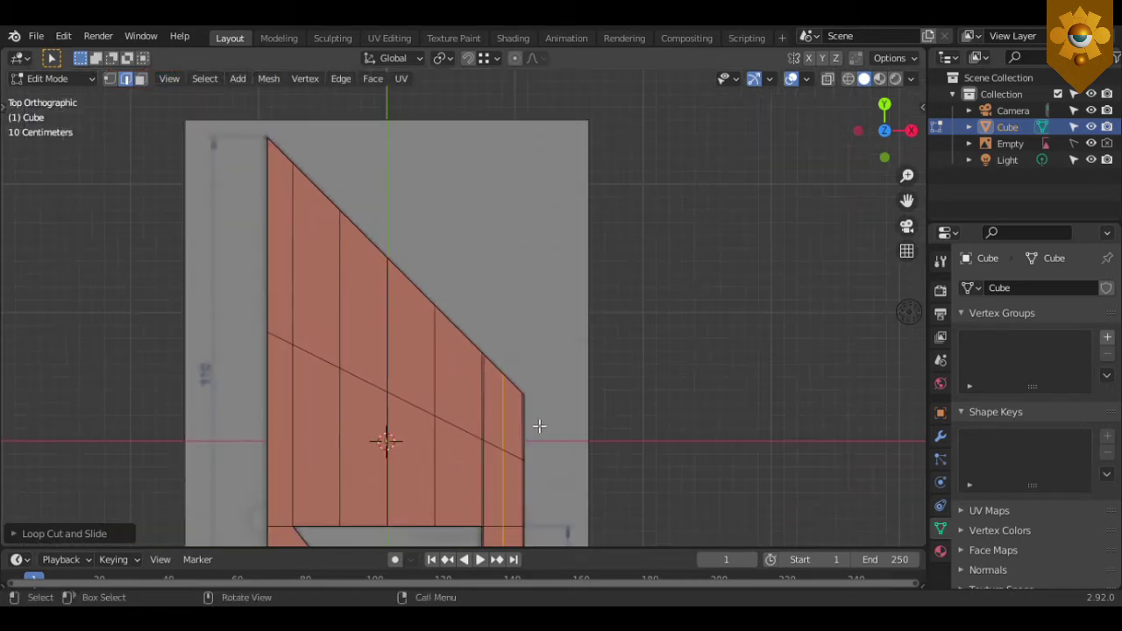
key(ctrl+r)
click(539, 426)
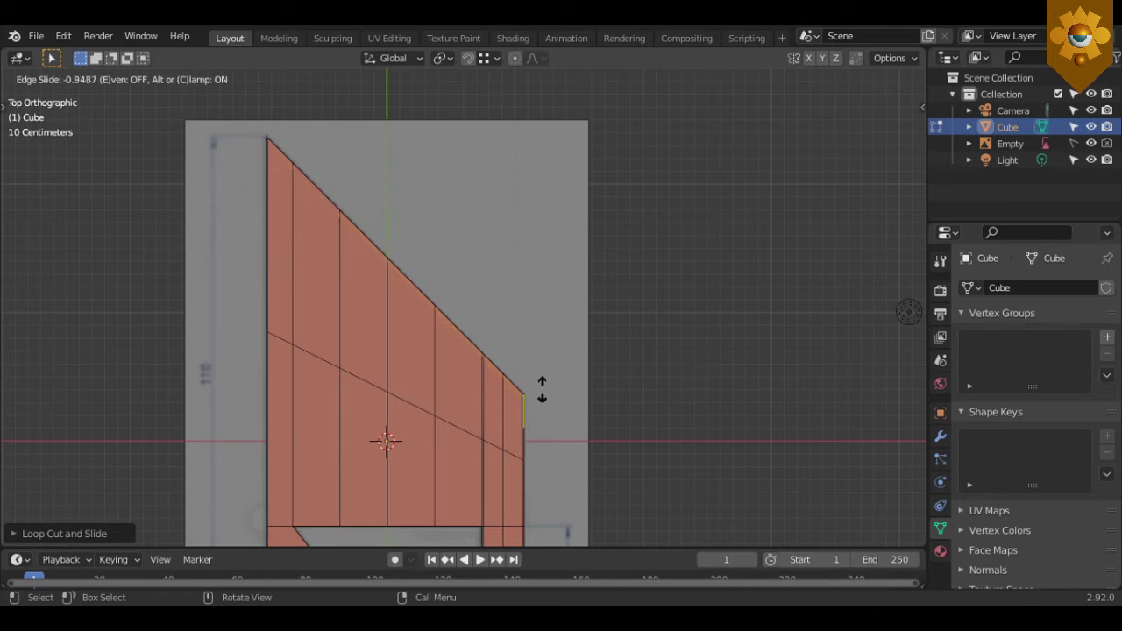
Add a centred loop across the main block and flatten it horizontally with scale Y 0
click(542, 390)
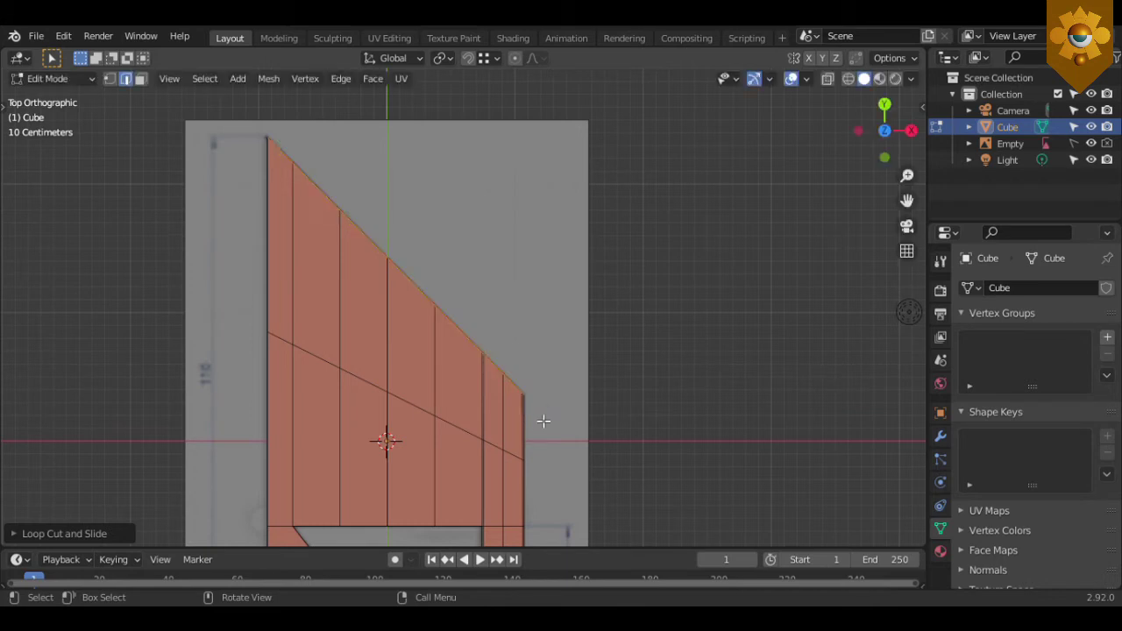
shift+middle_drag(536, 430, 593, 383)
key(ctrl+r)
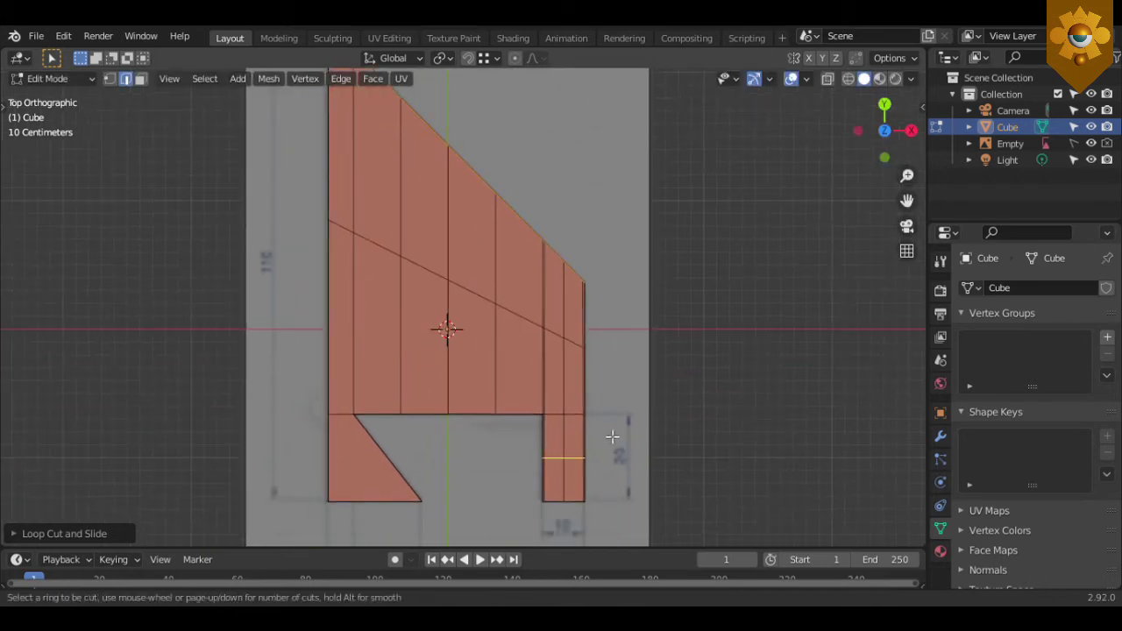
click(597, 406)
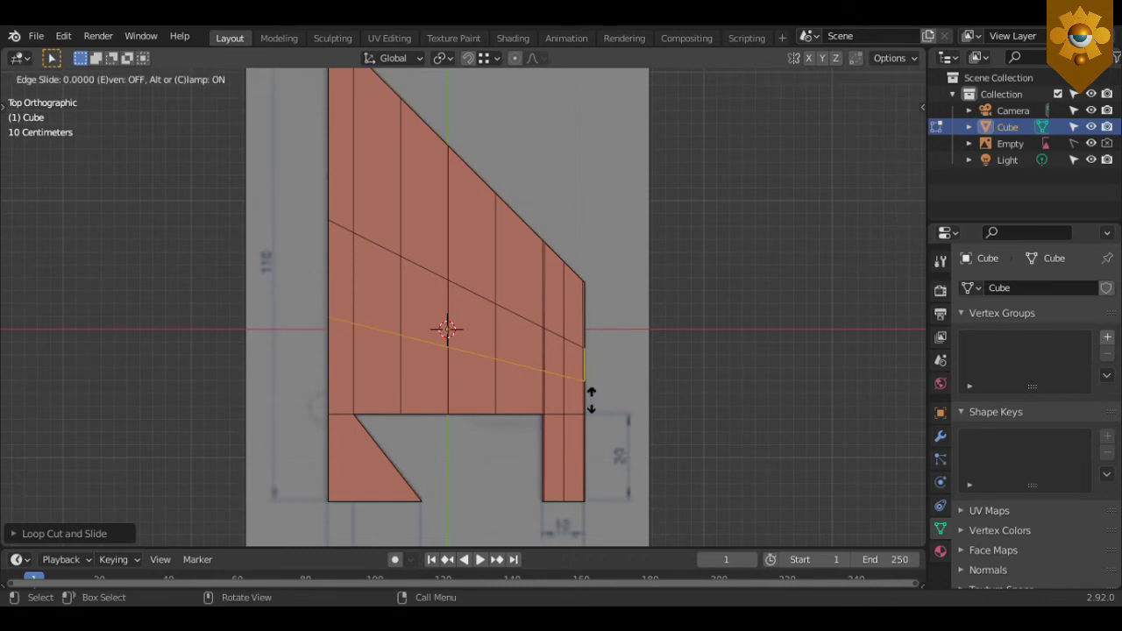
right_click(598, 406)
key(s)
key(y)
key(0)
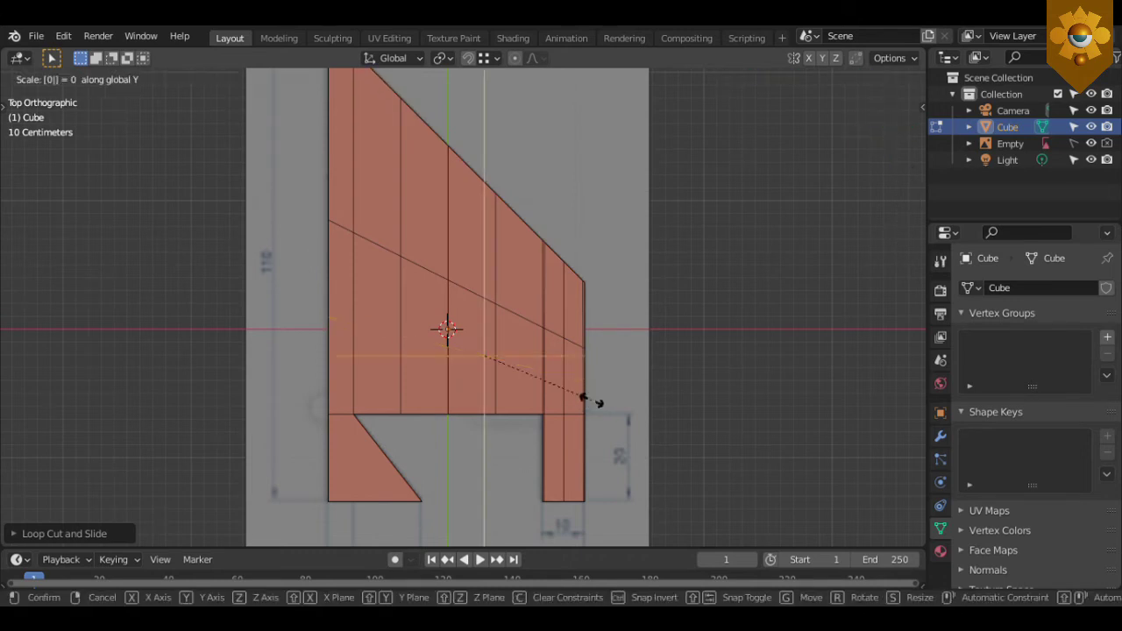
Re-flatten the loop and slide it down to line up with the notch top
key(g)
key(g)
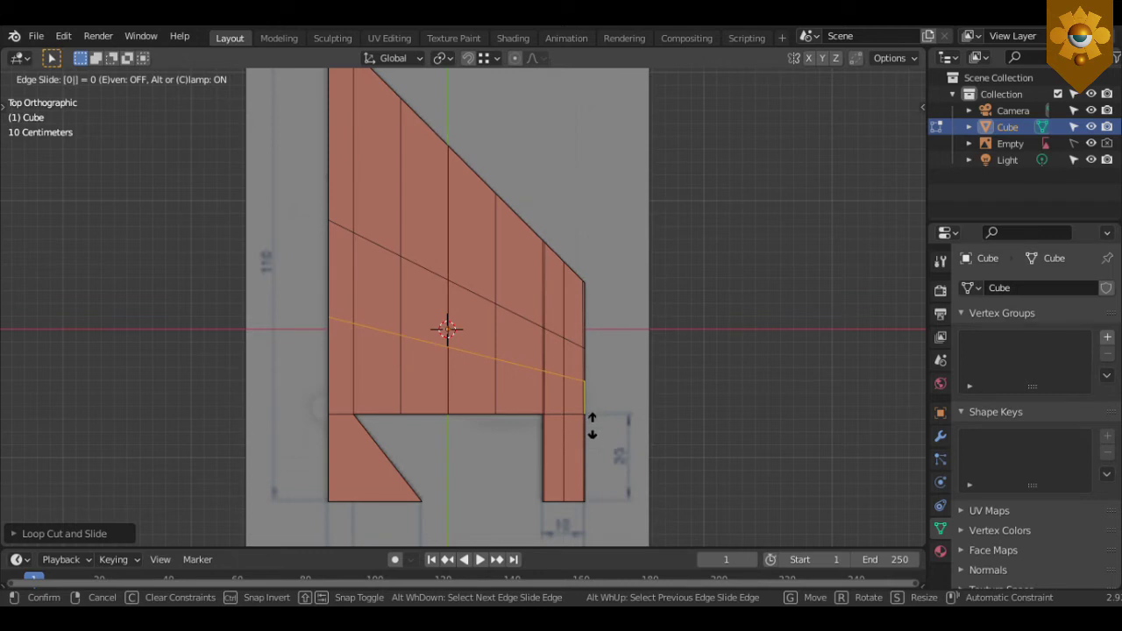
right_click(593, 391)
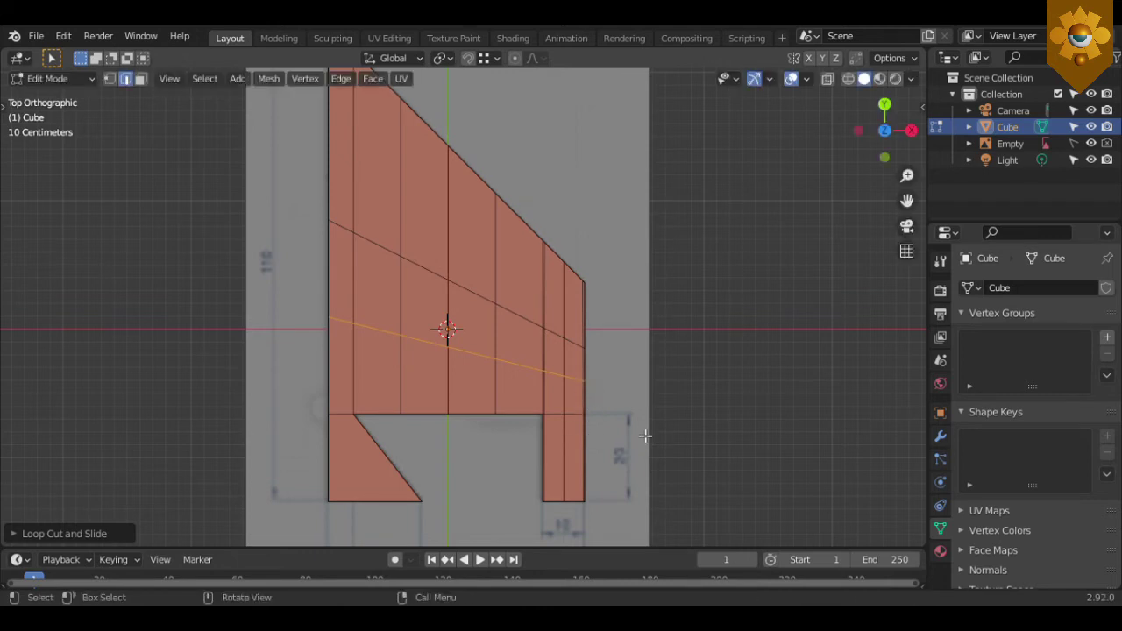
key(s)
key(y)
key(0)
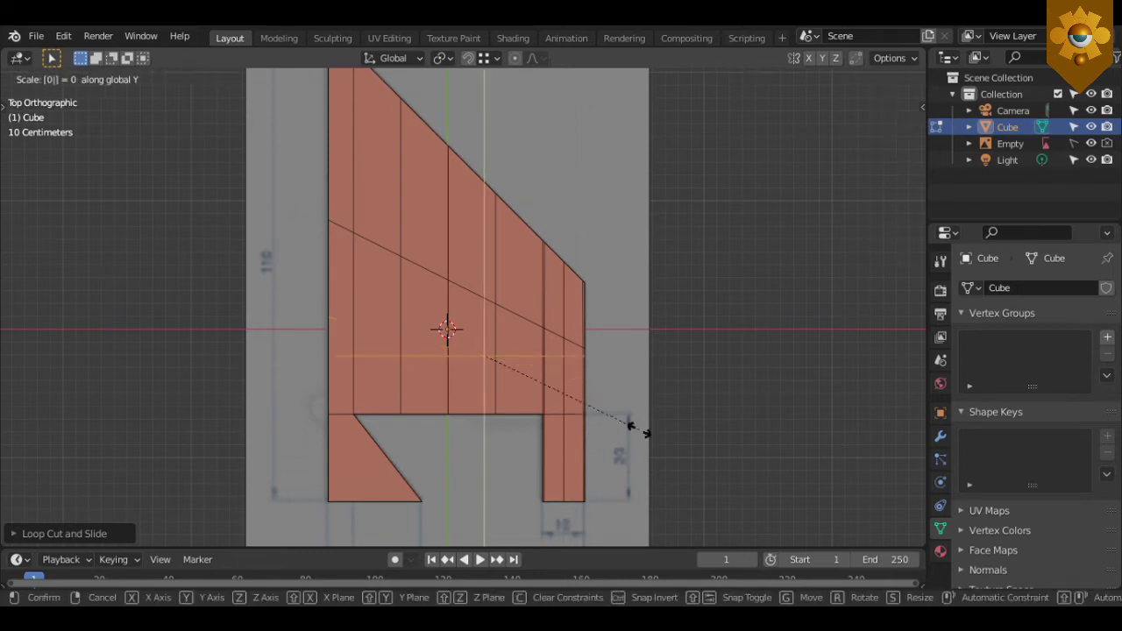
key(Return)
key(g)
key(g)
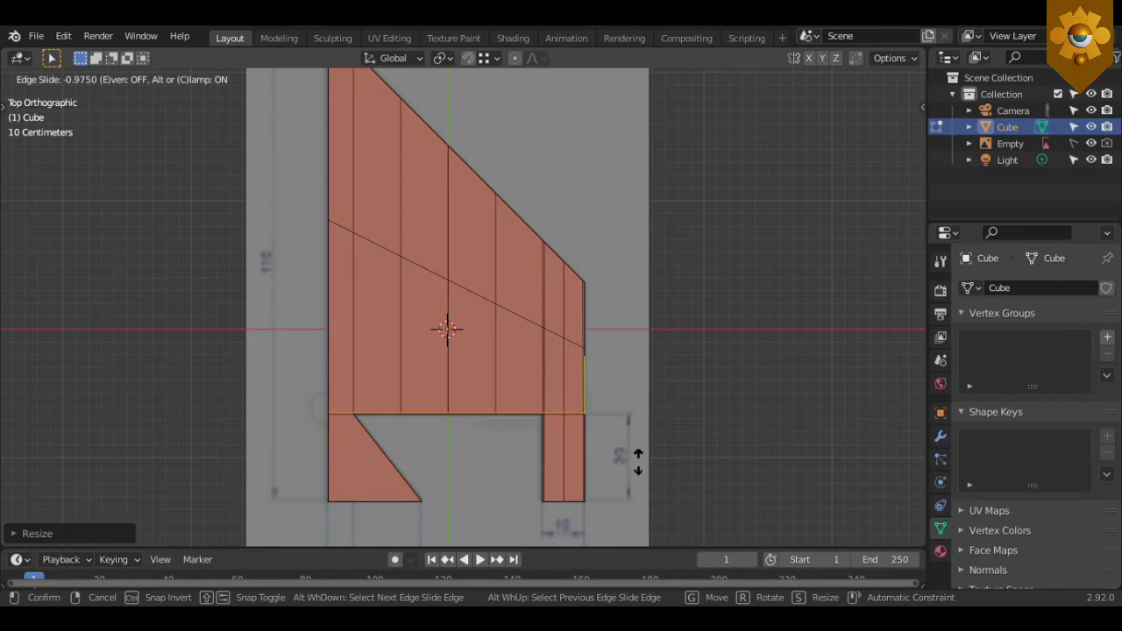
click(643, 468)
scroll(463, 439, up, 6)
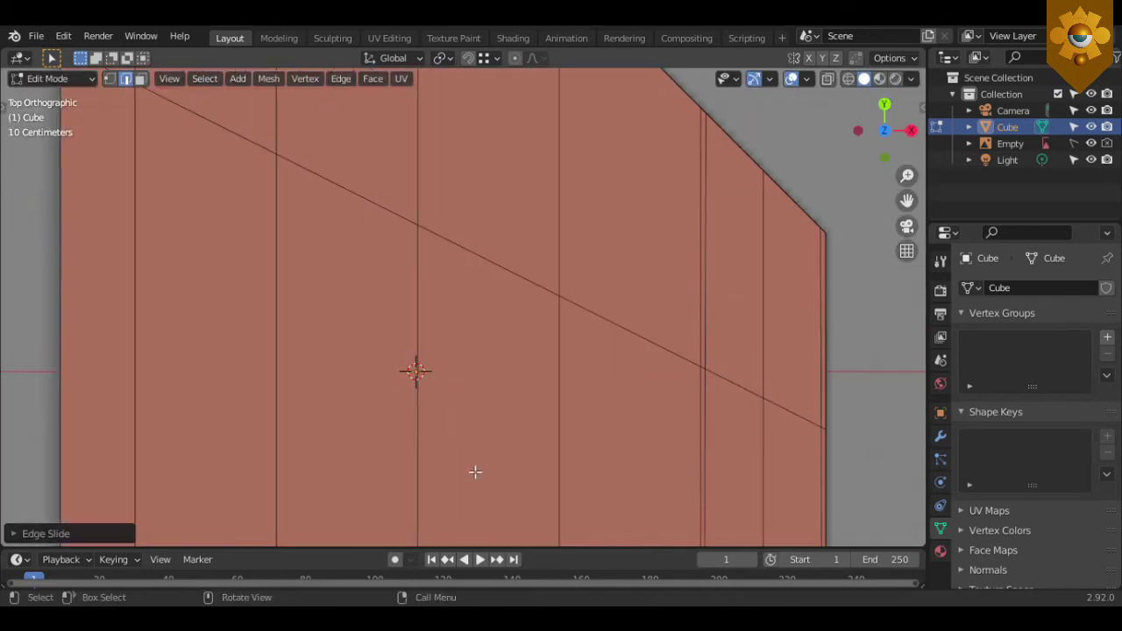
shift+middle_drag(476, 453, 629, 277)
scroll(385, 399, down, 4)
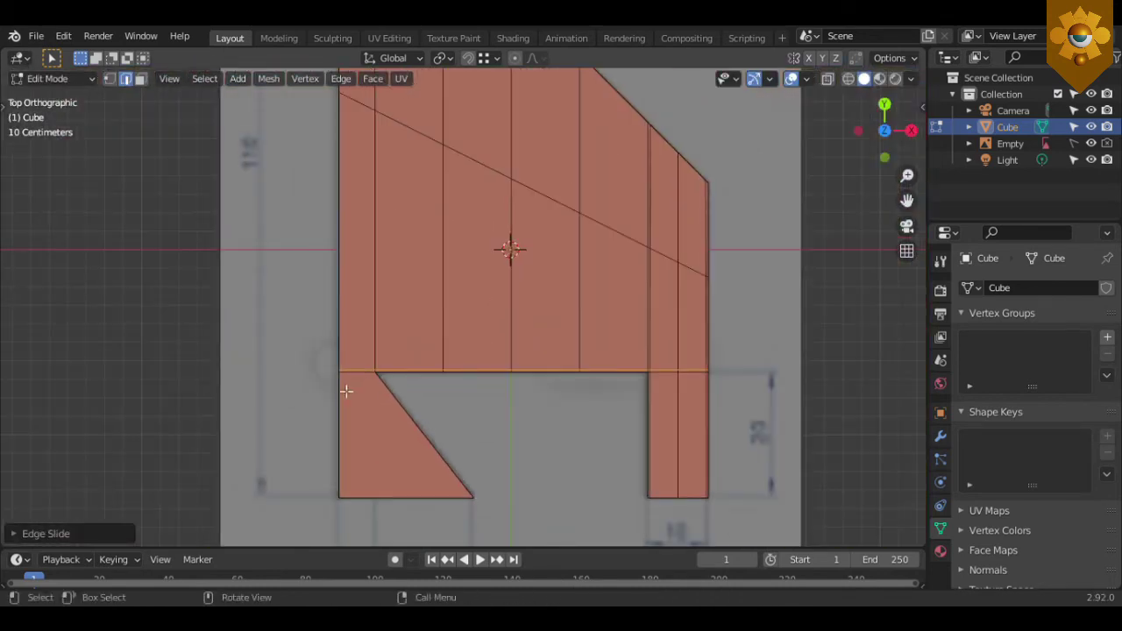
scroll(347, 391, down, 4)
Cut a vertical loop near the left edge and straighten it with scale X 0
key(ctrl+r)
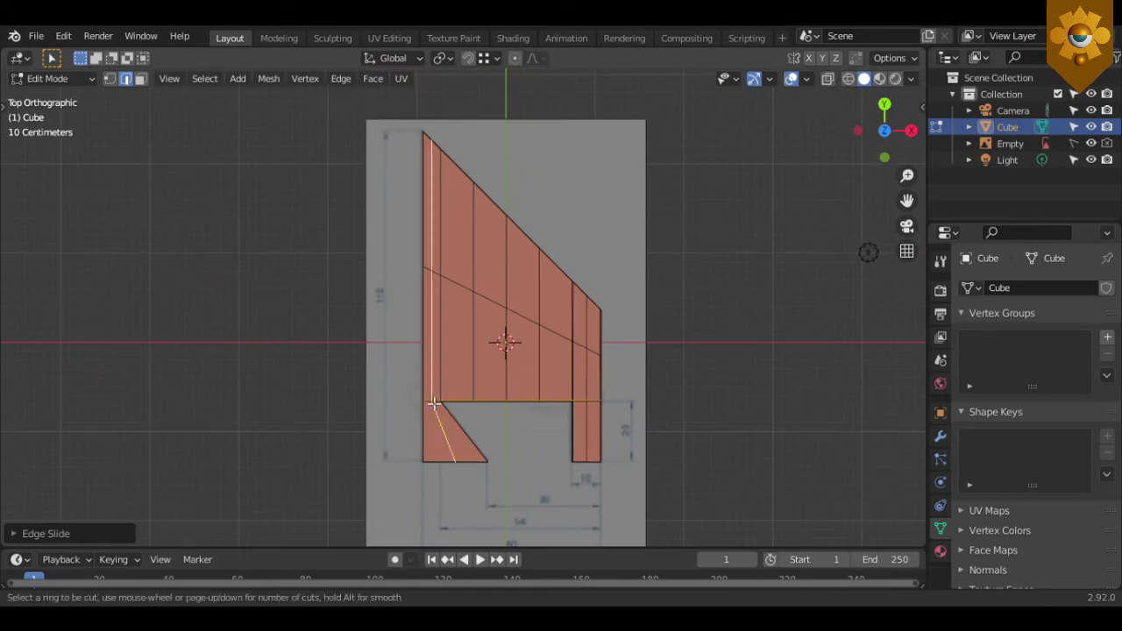
click(433, 404)
click(437, 404)
key(s)
key(x)
key(0)
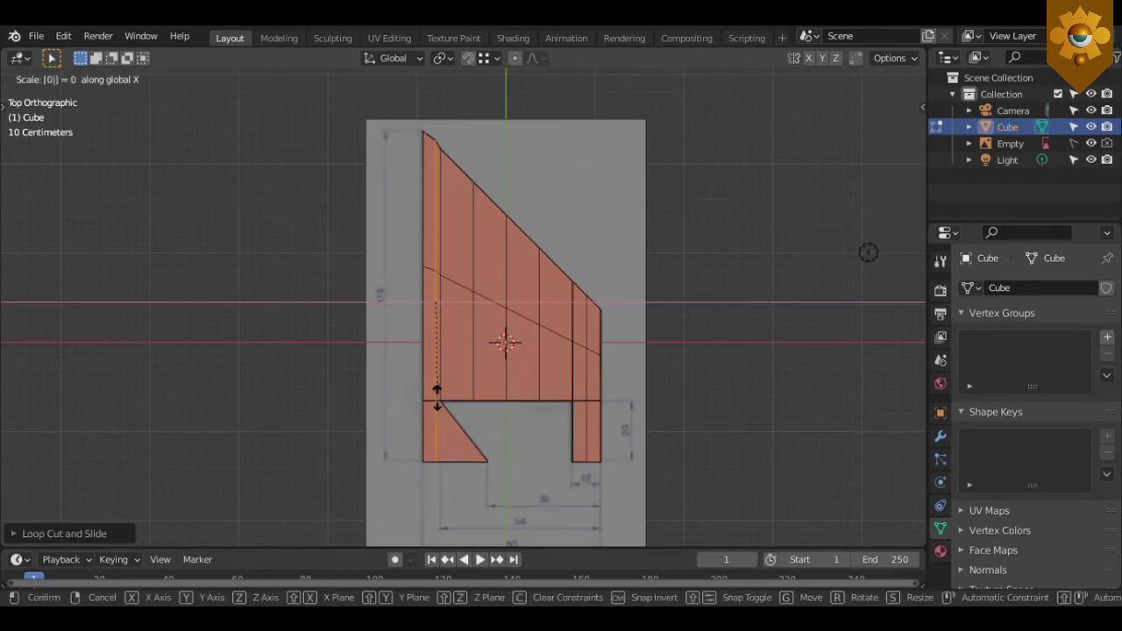
key(Return)
Slide the straightened vertical loop out toward the part's left edge
scroll(443, 403, up, 2)
scroll(443, 403, up, 2)
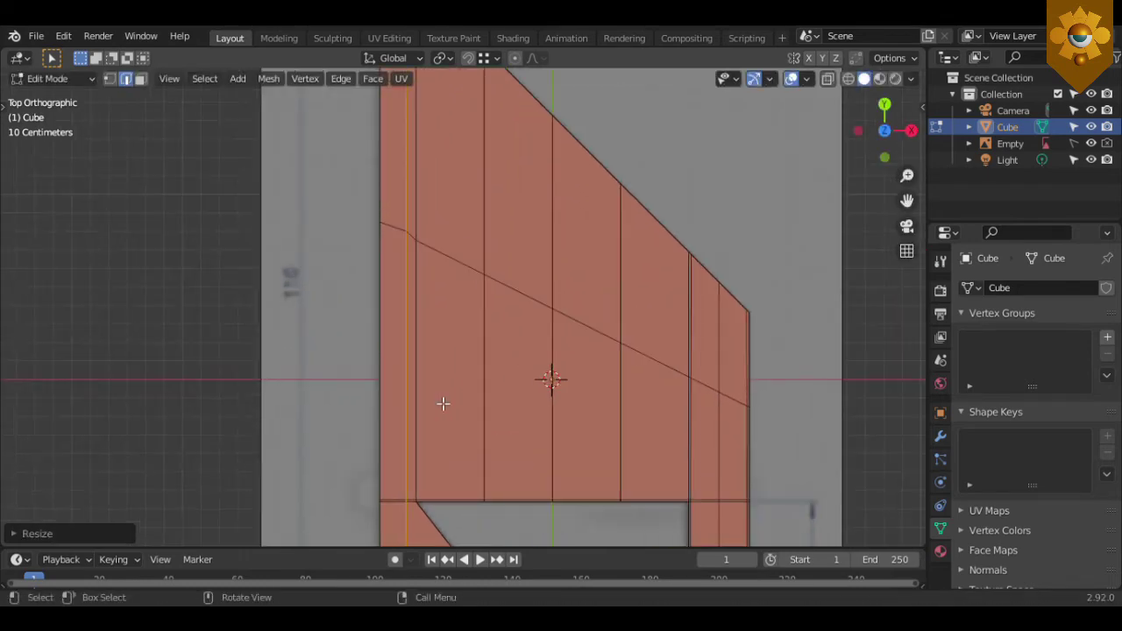
scroll(443, 403, up, 2)
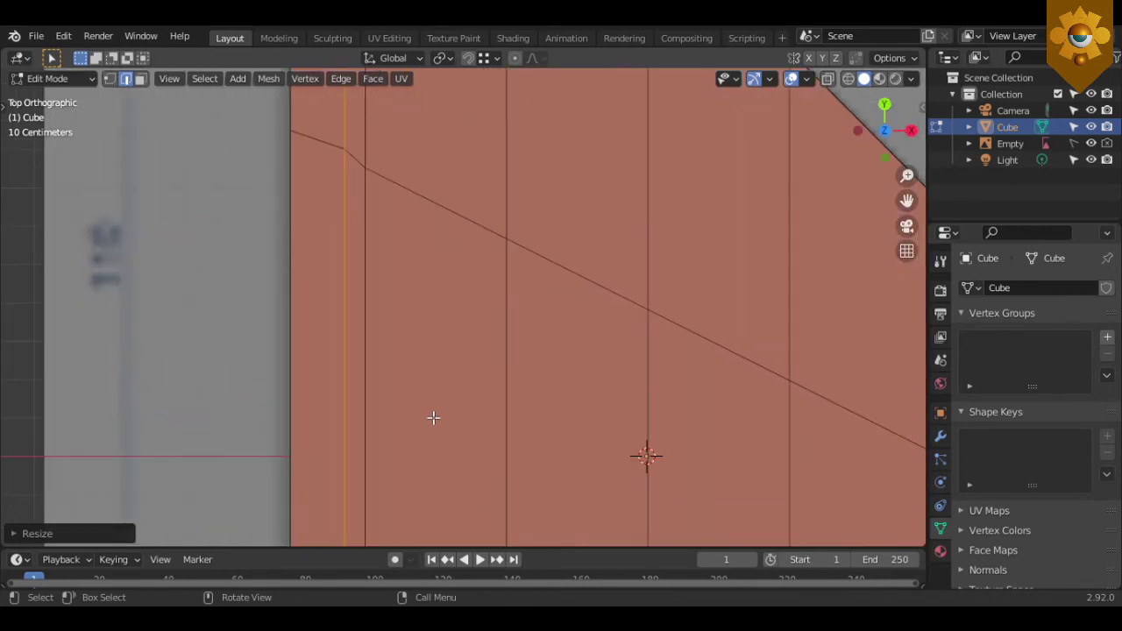
scroll(431, 418, up, 2)
key(g)
key(g)
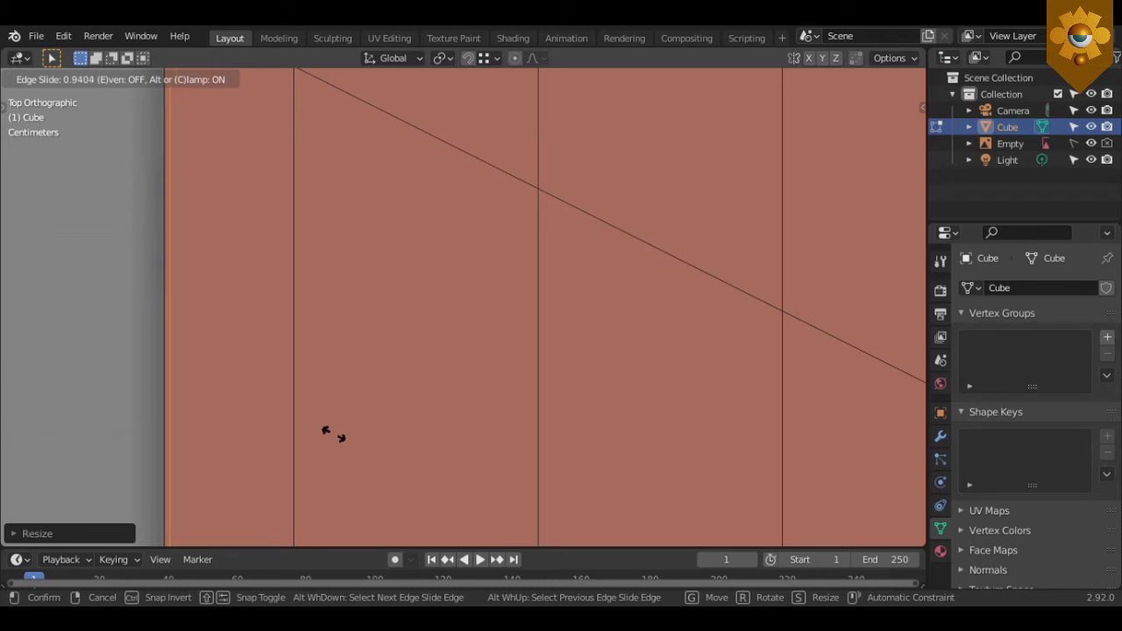
click(334, 437)
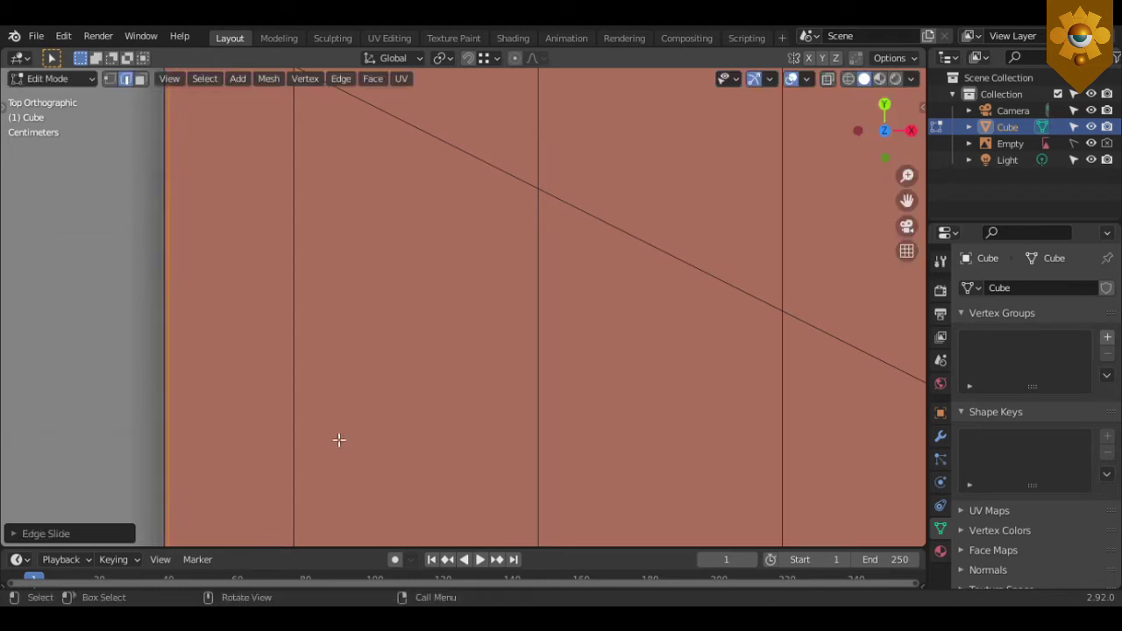
scroll(255, 416, down, 3)
scroll(431, 389, down, 1)
scroll(413, 388, down, 4)
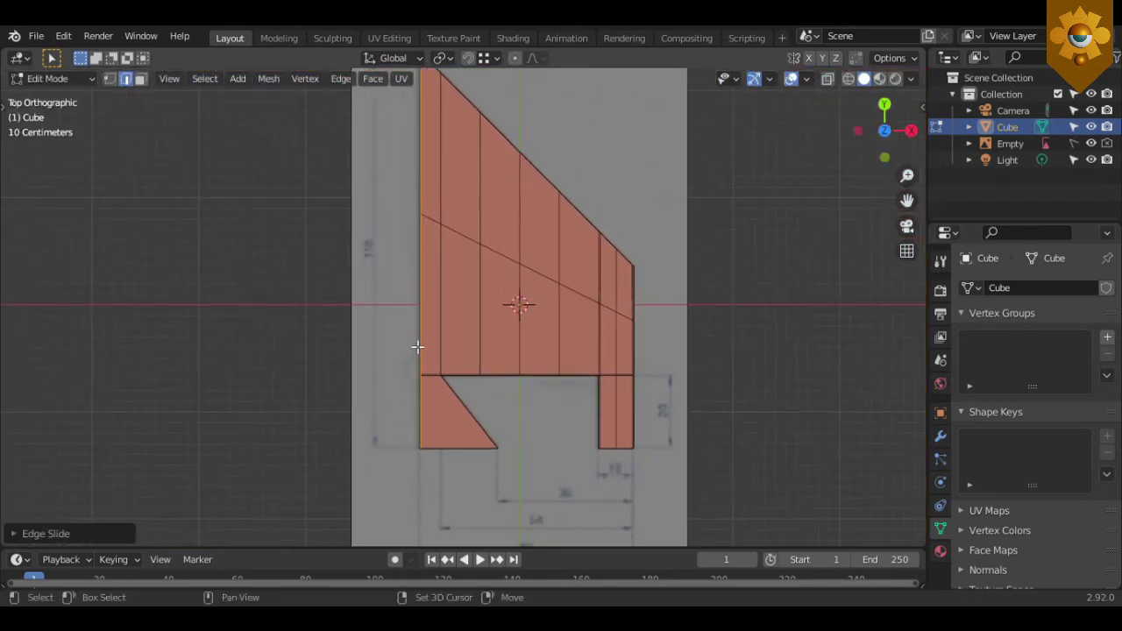
scroll(420, 353, up, 2)
Add two more vertical loops close to the left edge
key(ctrl+r)
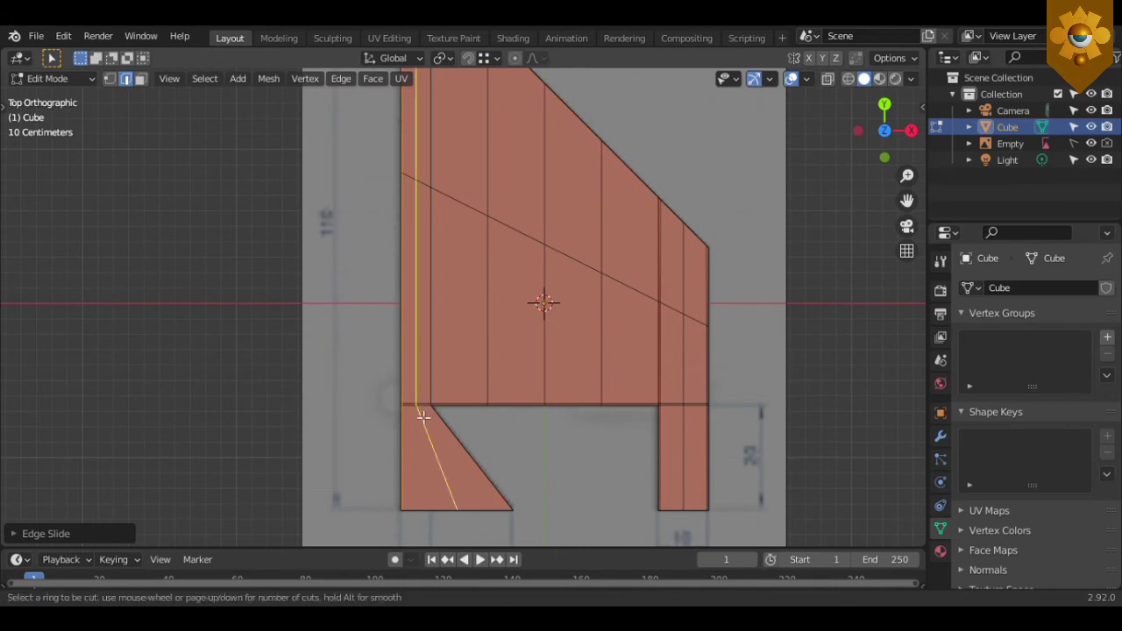
click(417, 409)
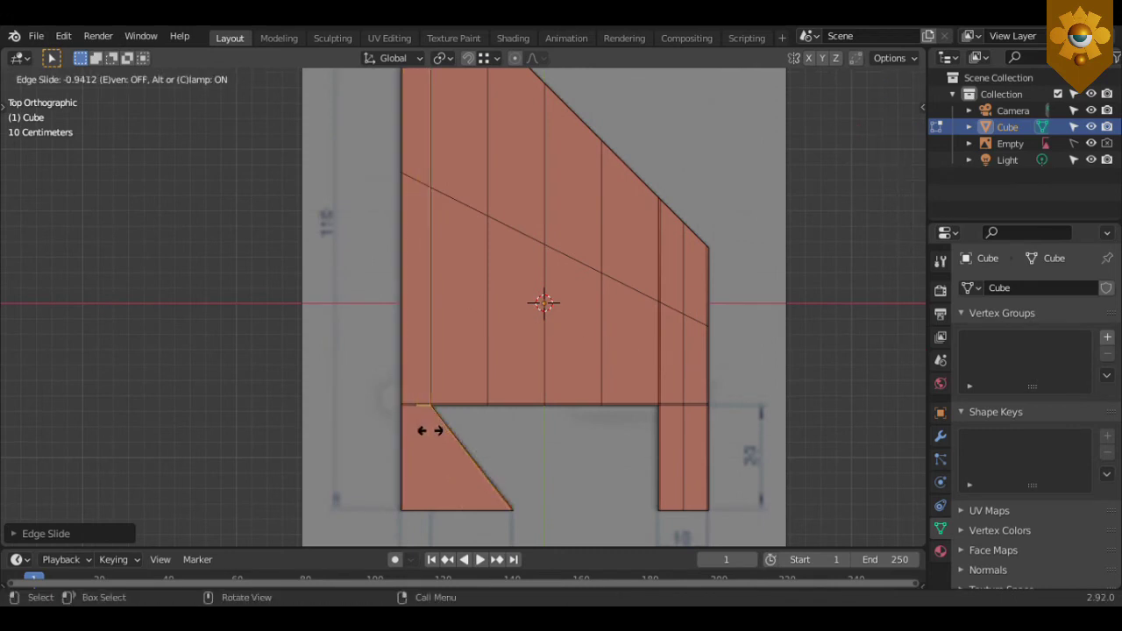
click(434, 432)
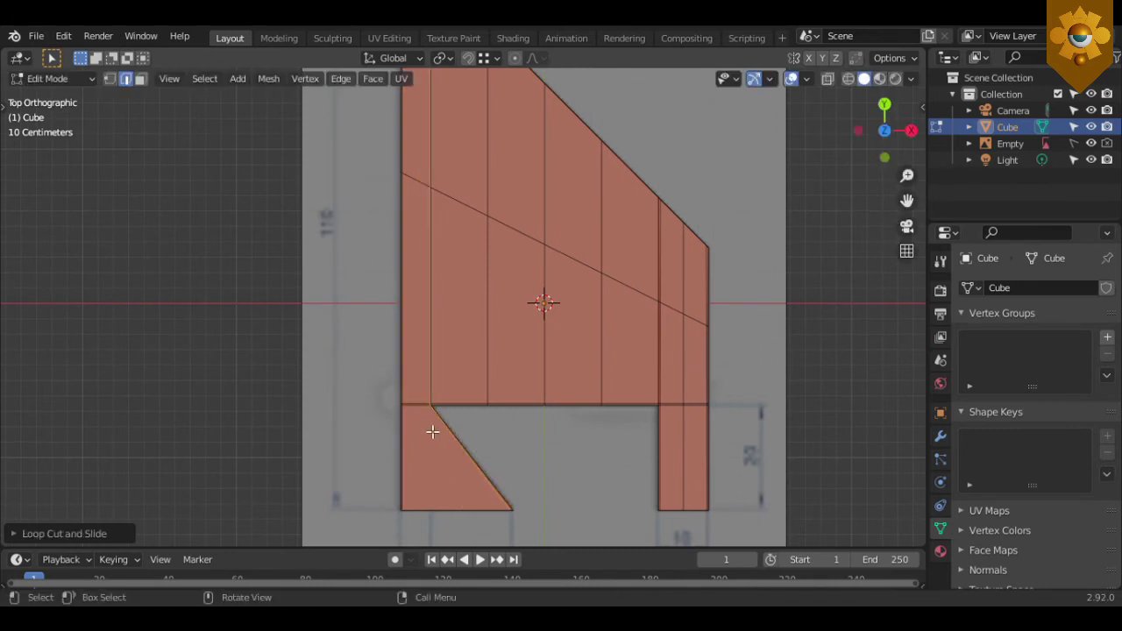
key(ctrl+r)
click(419, 408)
click(425, 434)
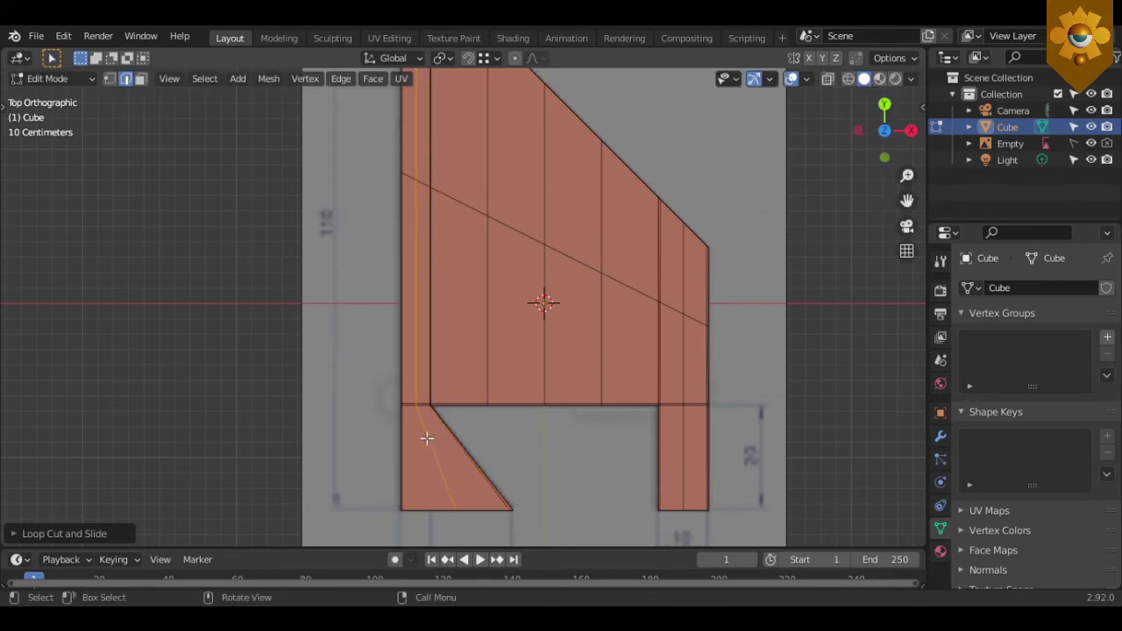
Add three horizontal loop cuts across the lower-left triangular leg
key(ctrl+r)
click(457, 480)
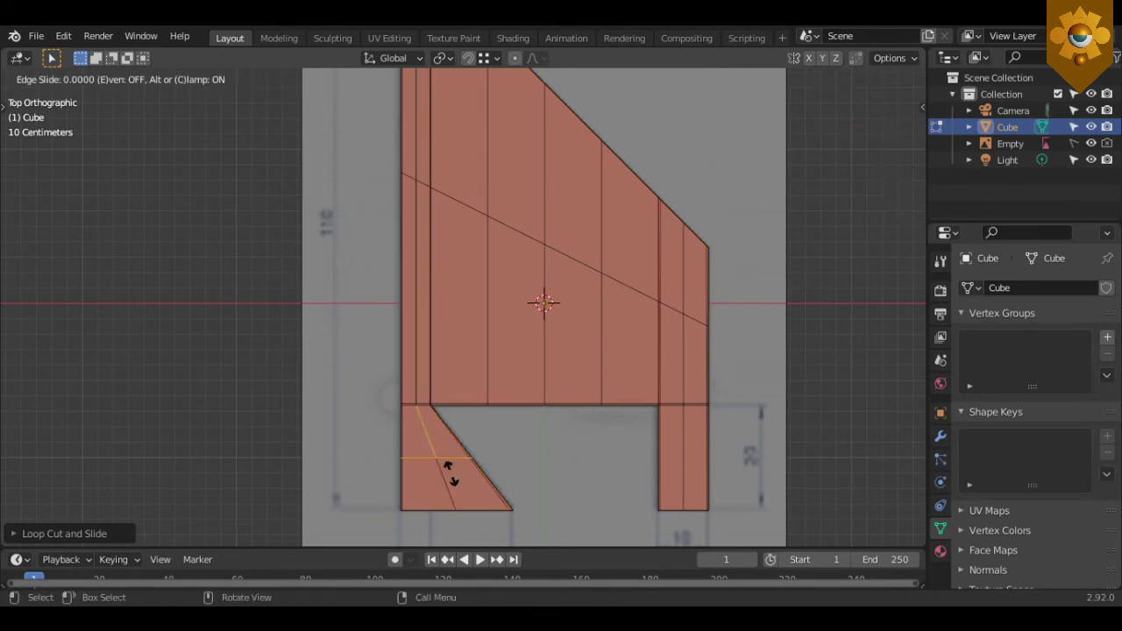
click(456, 474)
key(ctrl+r)
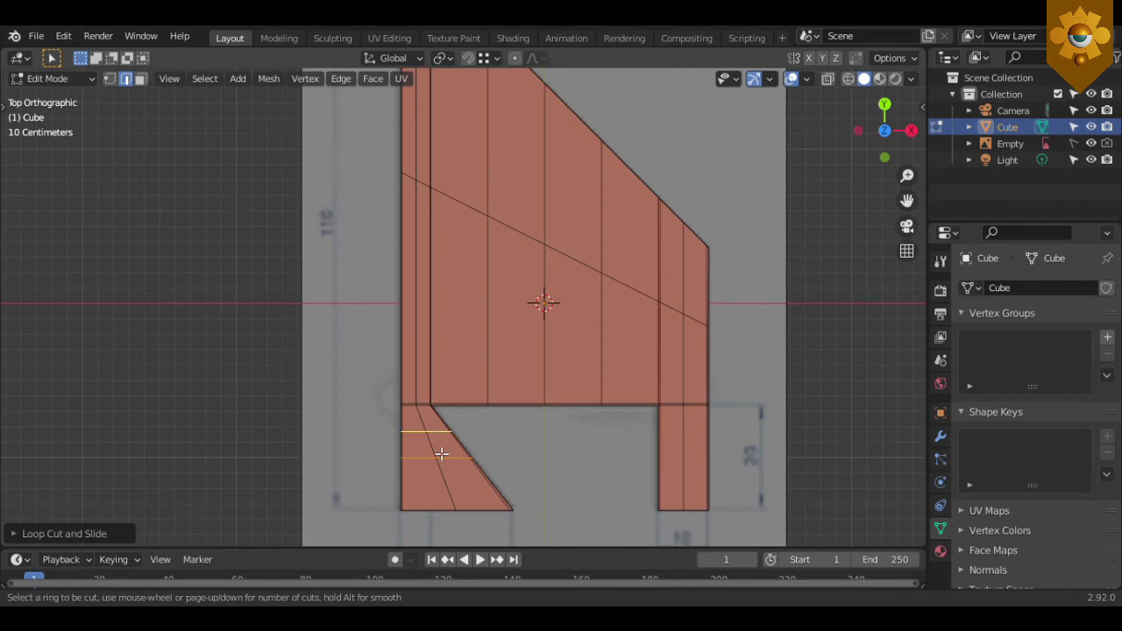
click(441, 453)
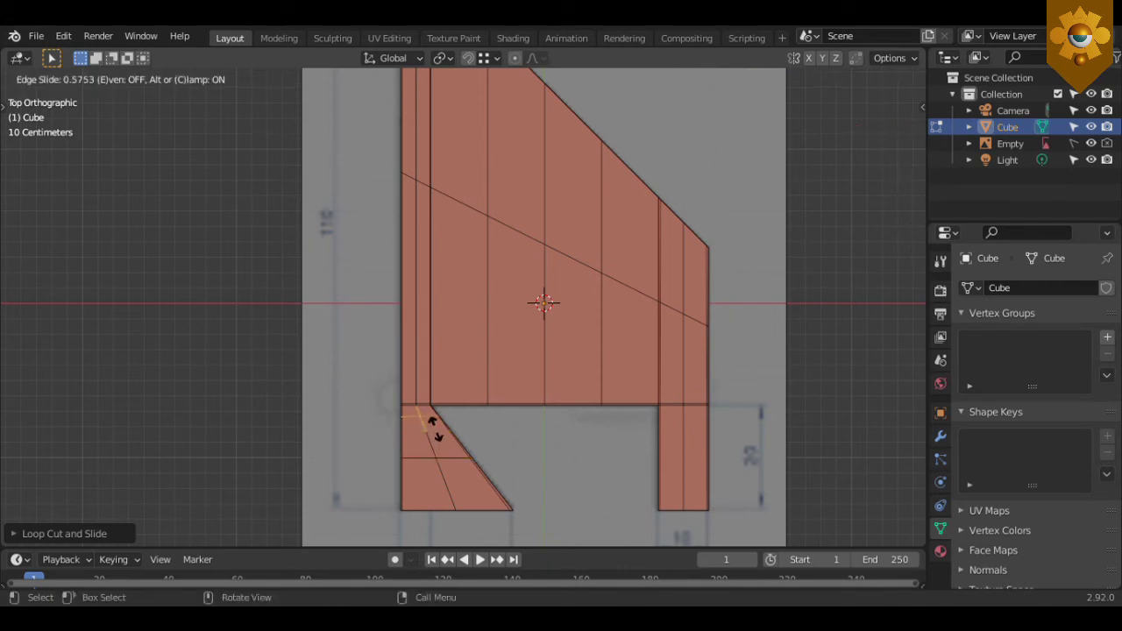
click(435, 419)
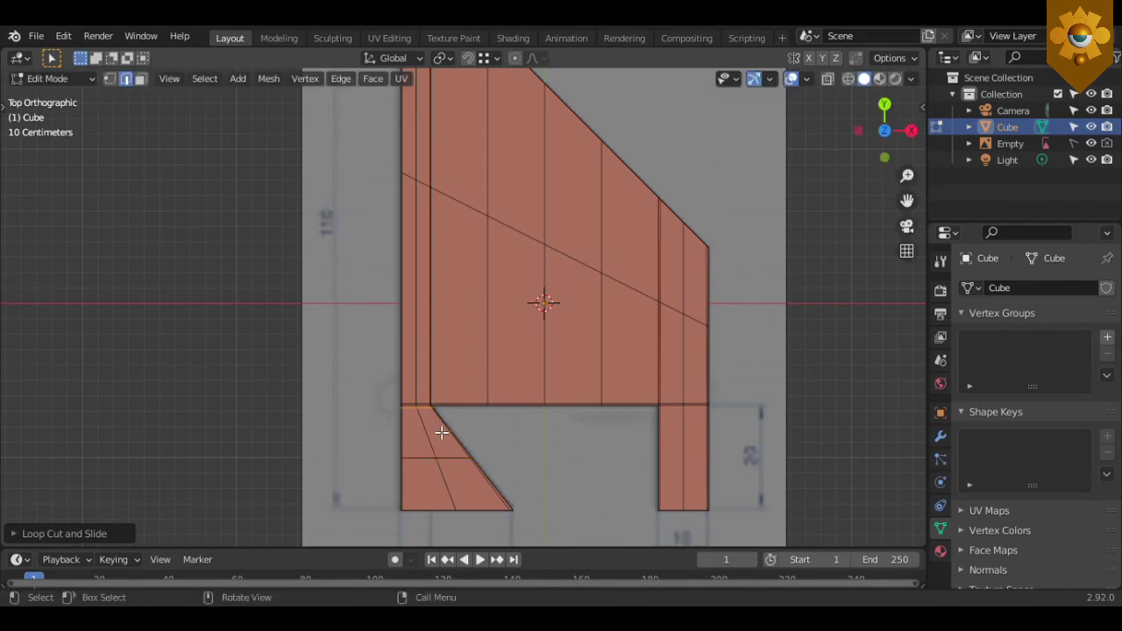
key(ctrl+r)
click(460, 485)
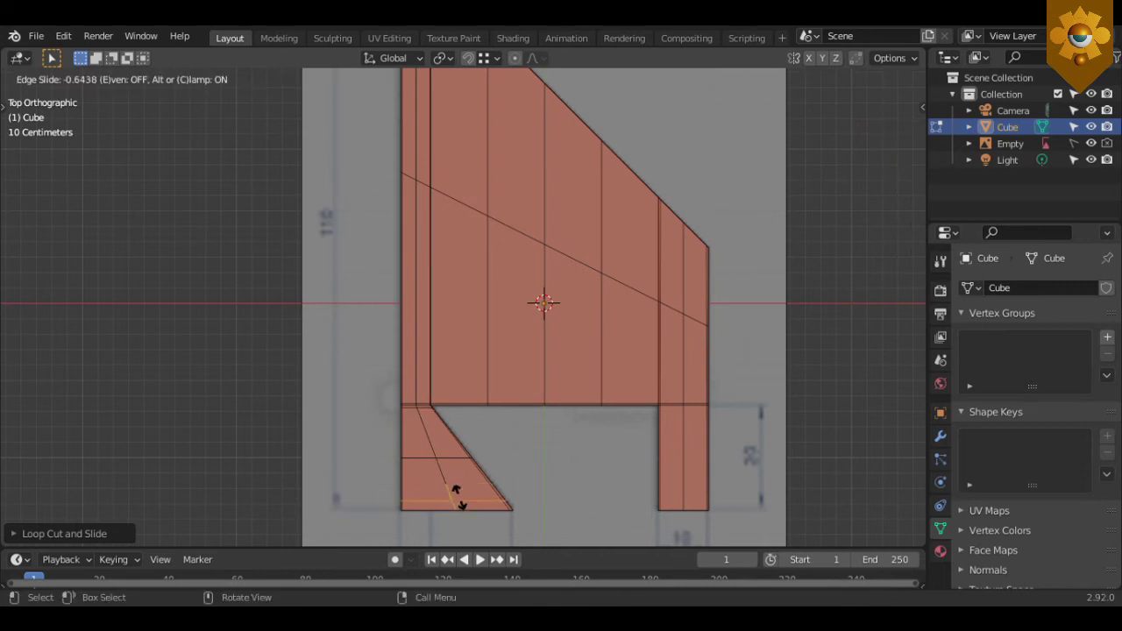
click(472, 510)
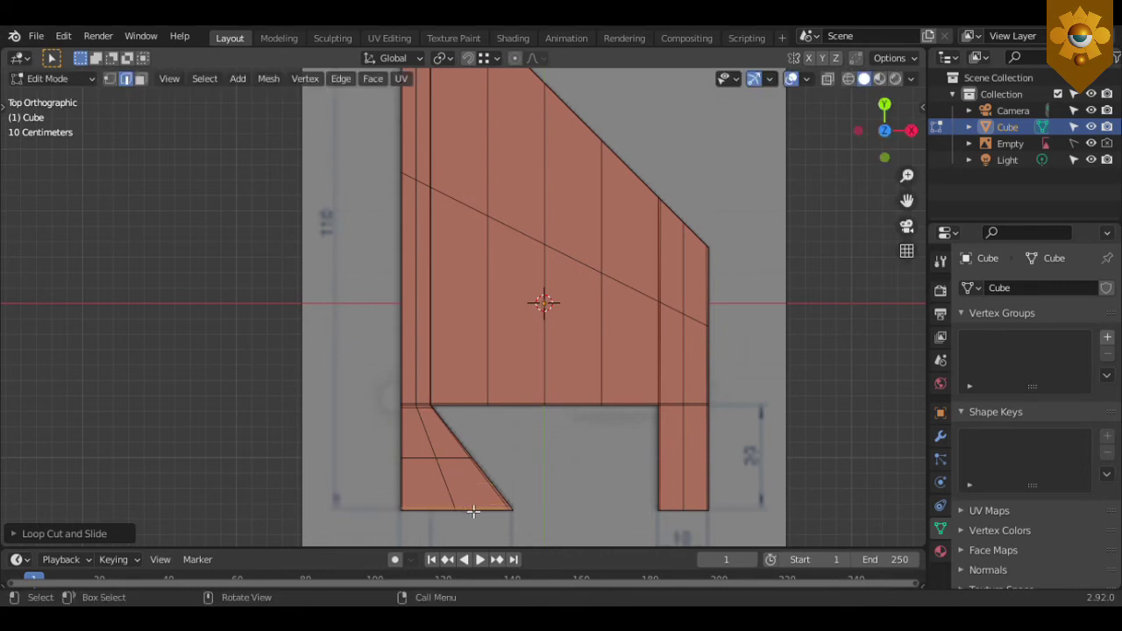
Add a loop across the middle of the lower-right leg
key(ctrl+r)
click(707, 488)
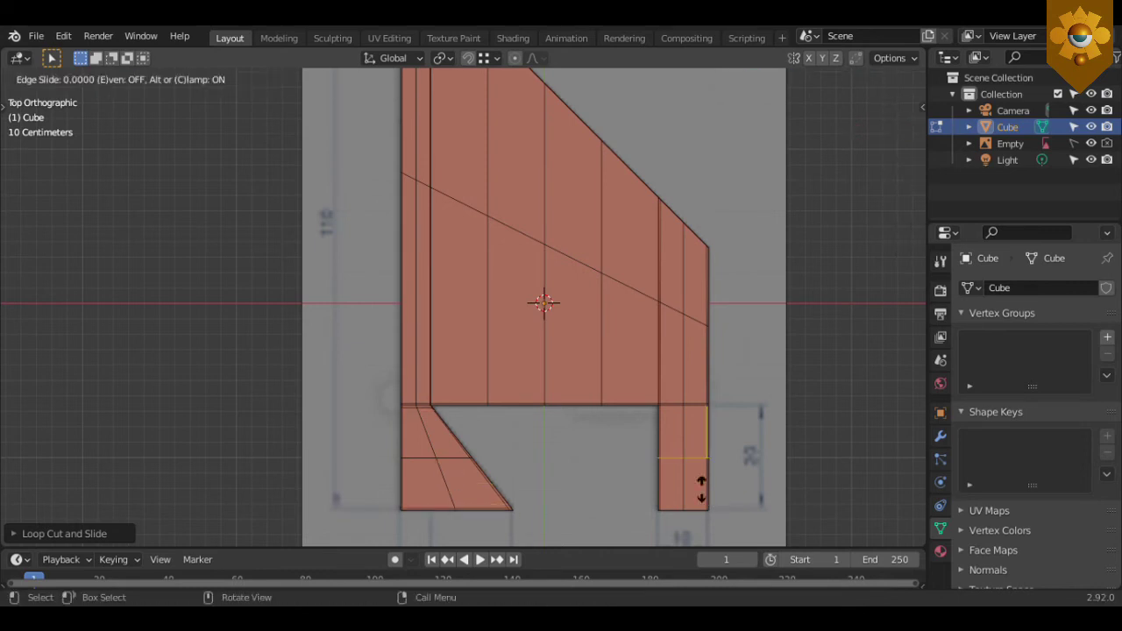
right_click(728, 498)
Bevel the right leg's middle loop into a 3-segment bevel of about 0.332 m
key(ctrl+b)
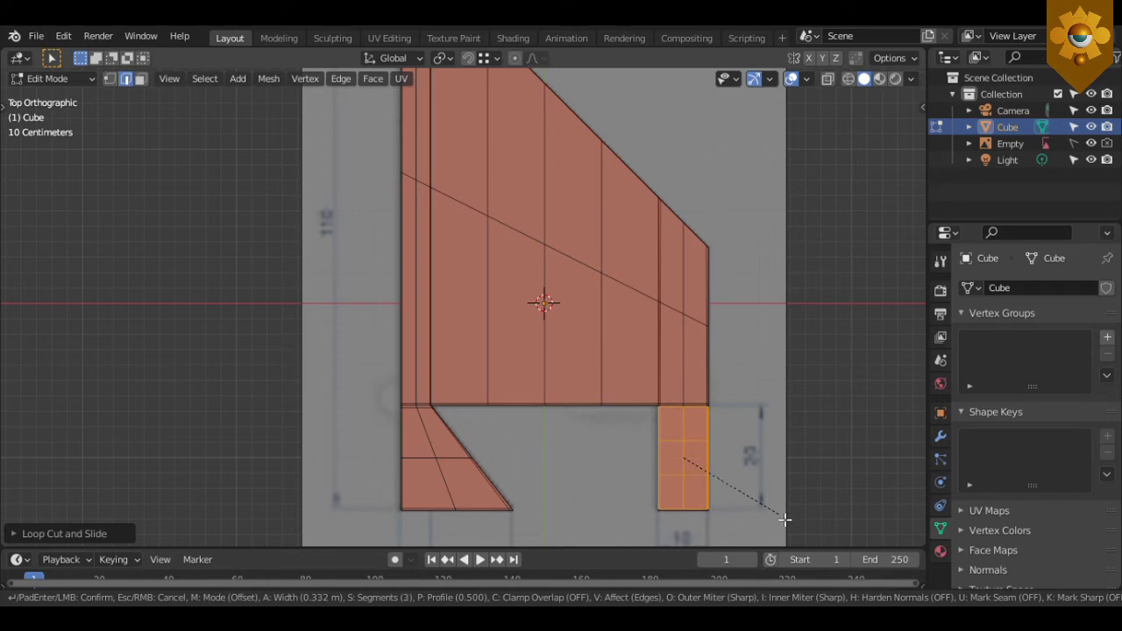
click(785, 520)
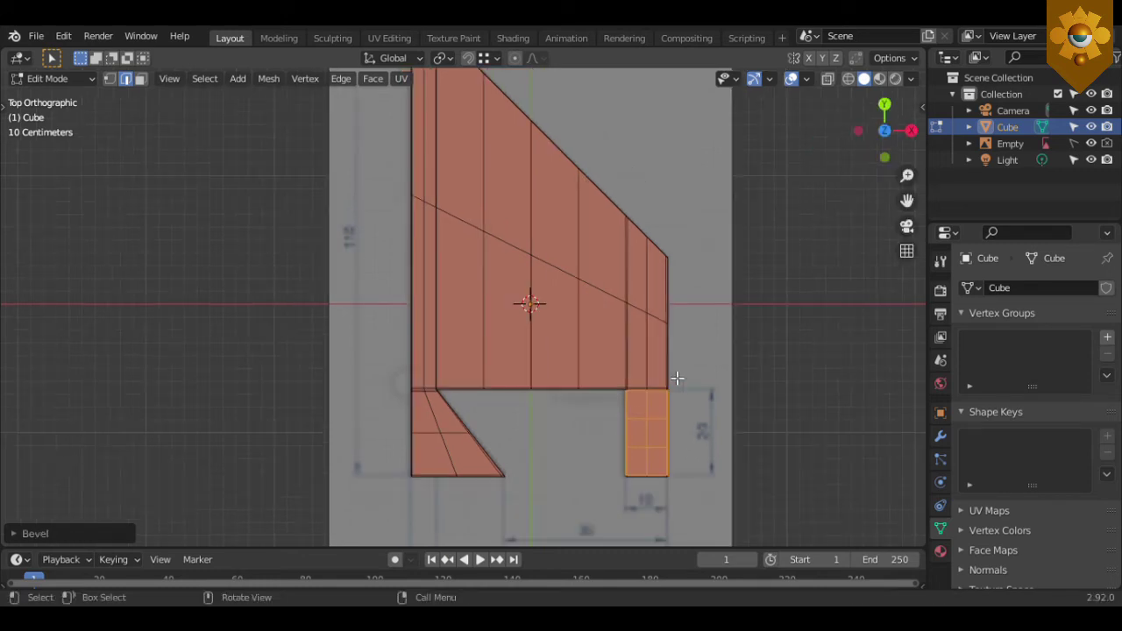
scroll(676, 378, down, 1)
Add two loop cuts across the upper panel
key(ctrl+r)
click(677, 376)
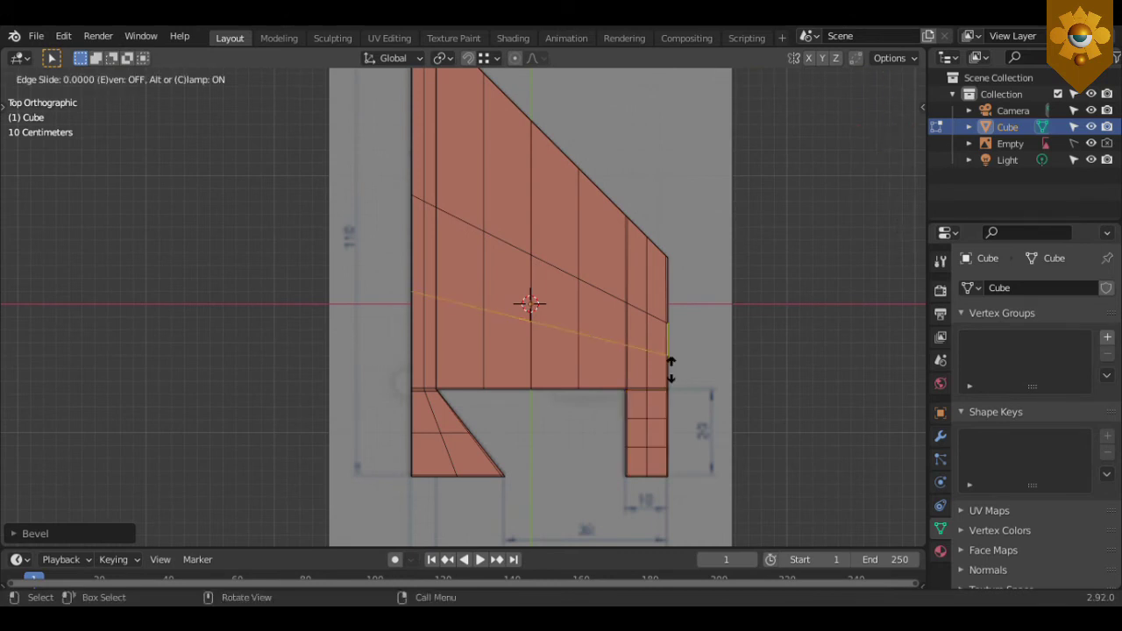
right_click(678, 307)
key(ctrl+r)
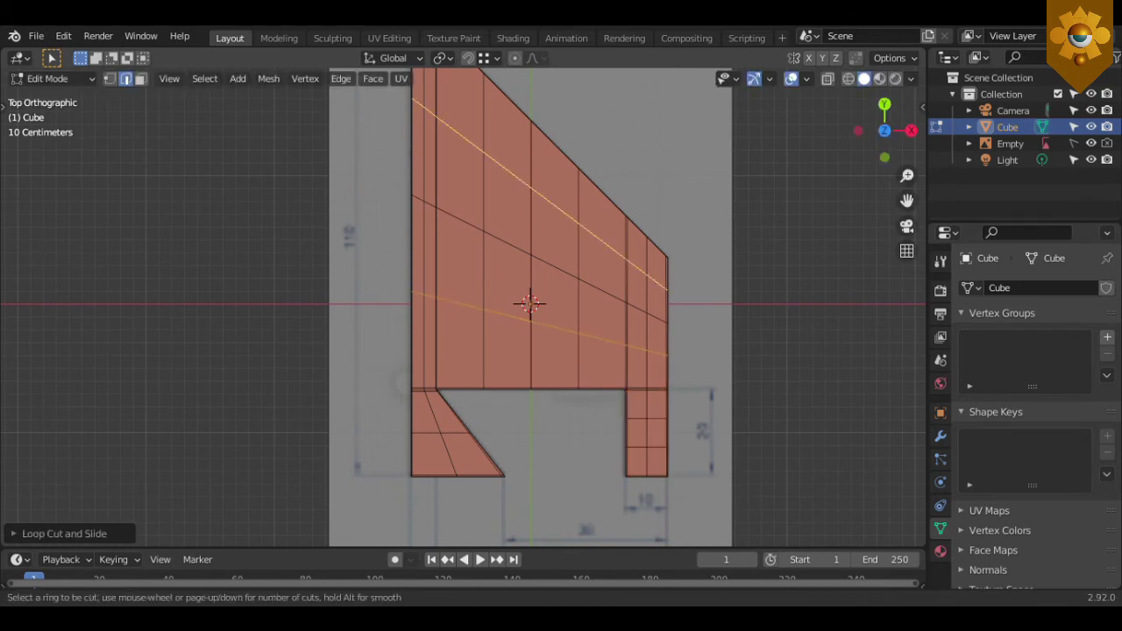
click(672, 293)
right_click(672, 293)
Cut a loop around the part's thickness and bevel it with 3 segments at 0.088 m
middle_drag(664, 418, 661, 332)
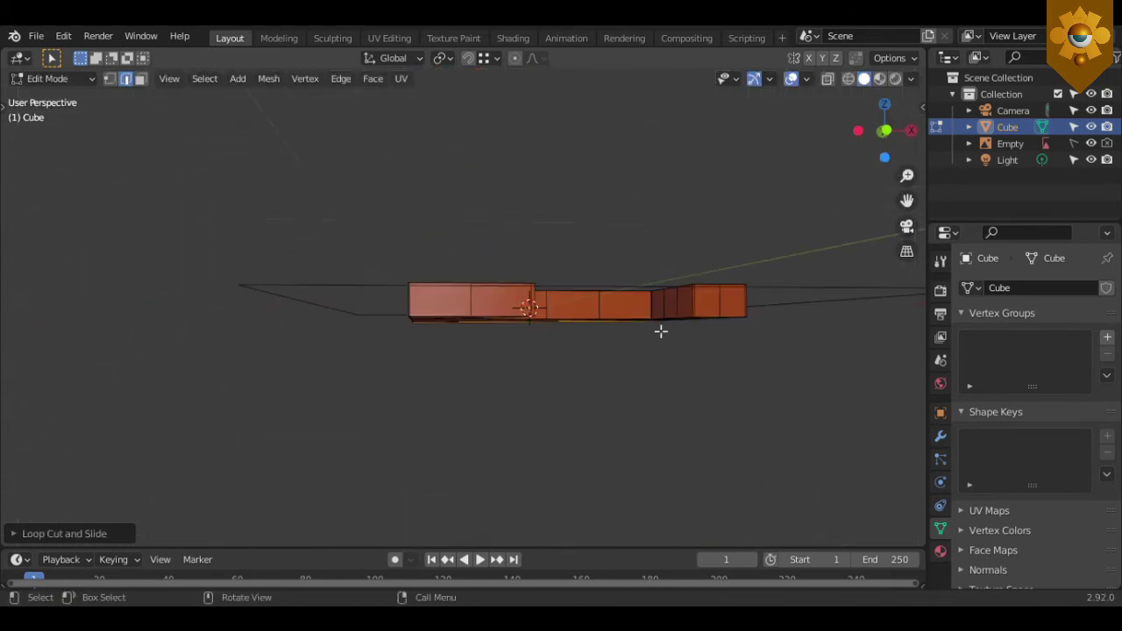
scroll(662, 331, up, 3)
scroll(664, 337, up, 1)
key(ctrl+r)
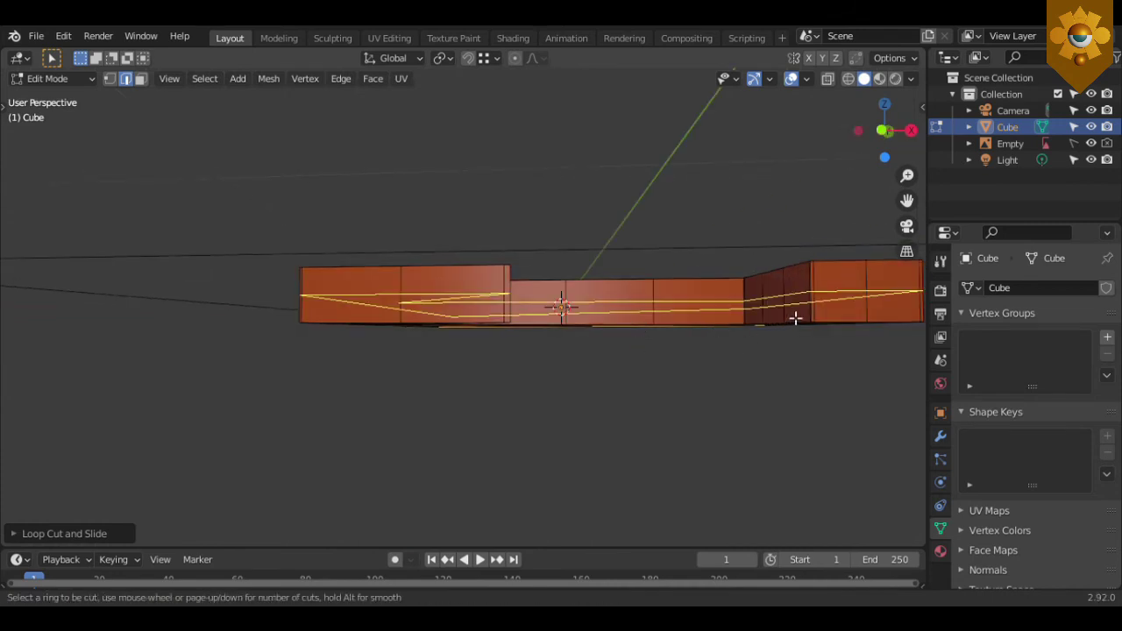
click(795, 317)
right_click(794, 317)
key(ctrl+b)
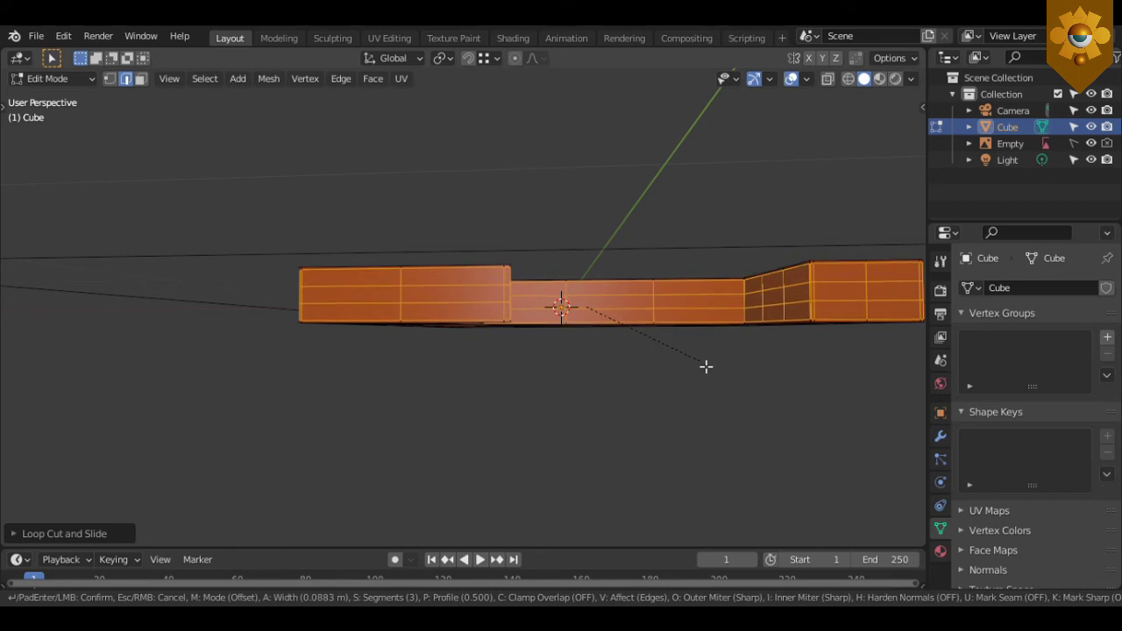
click(706, 366)
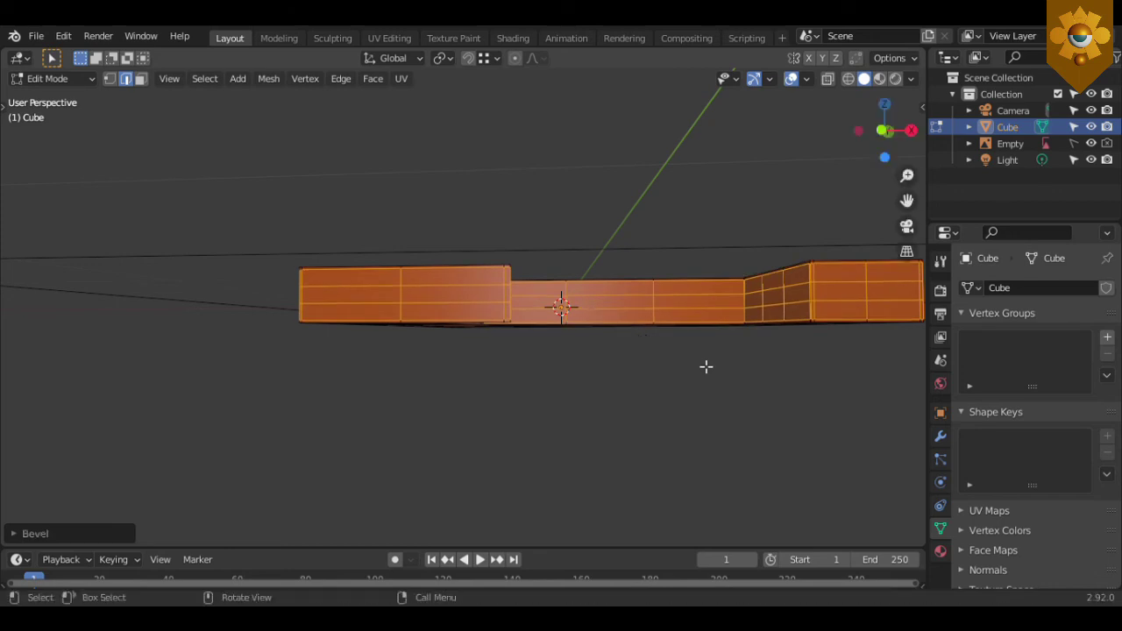
mouse_move(627, 299)
middle_down()
mouse_move(605, 353)
mouse_move(544, 389)
middle_up()
In Object Mode, add a Subdivision Surface modifier and set Levels Viewport to 3
key(Tab)
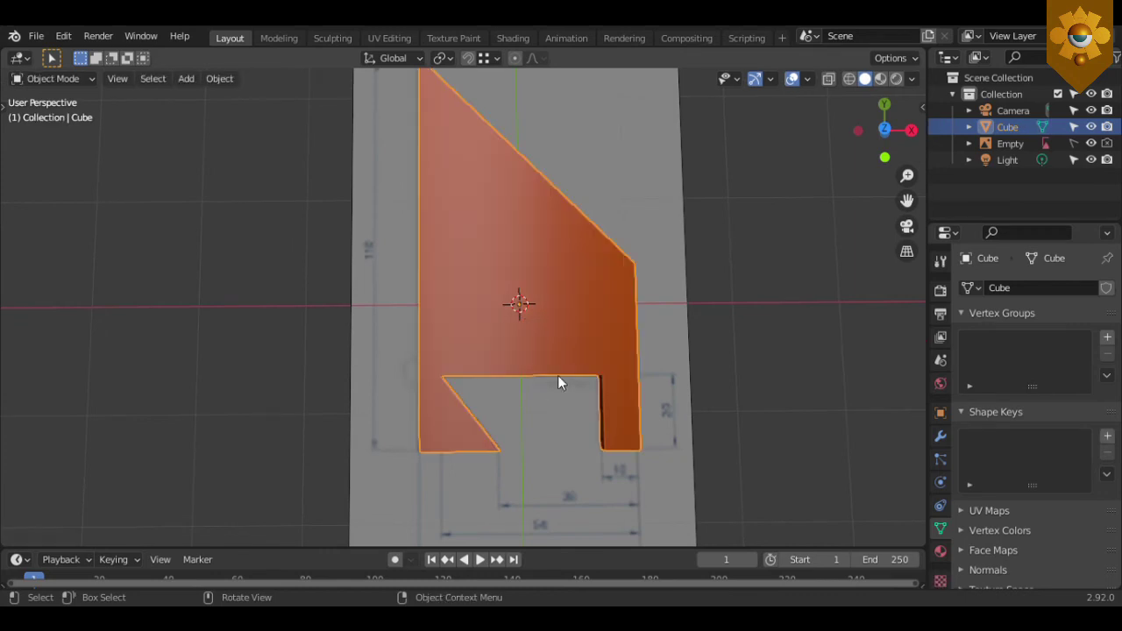
click(941, 435)
click(992, 292)
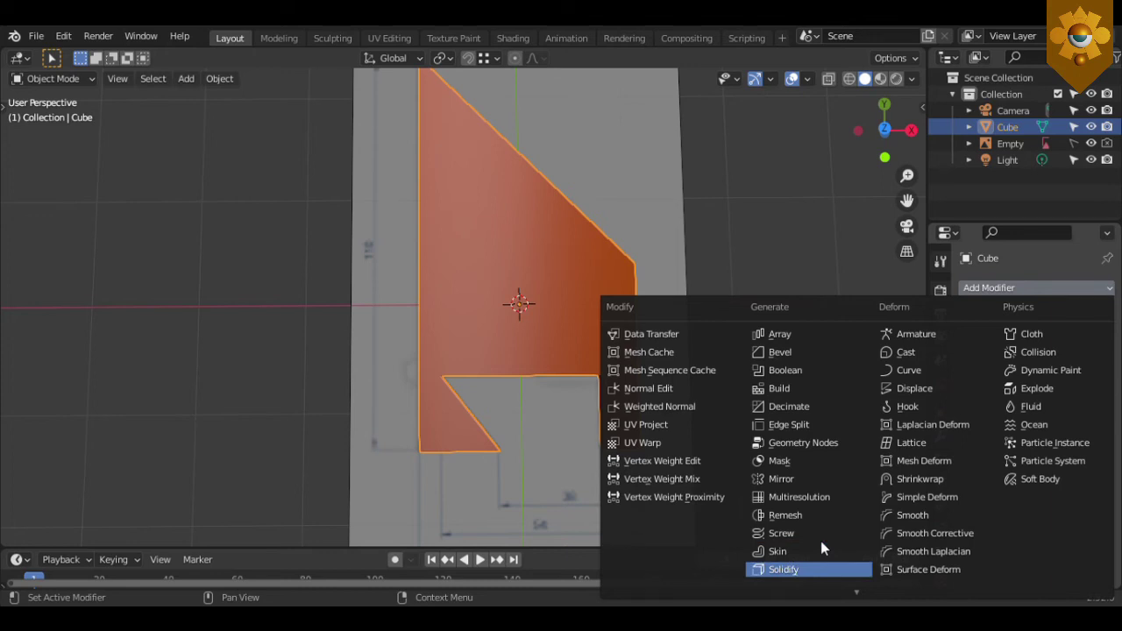
scroll(822, 543, down, 2)
scroll(822, 544, down, 1)
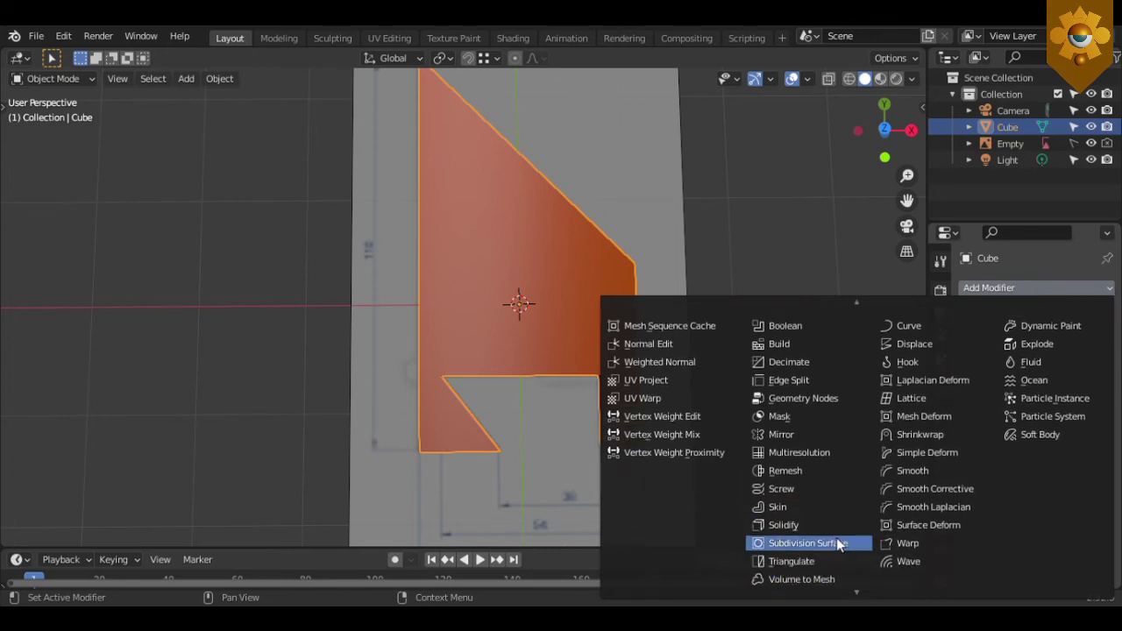
click(837, 544)
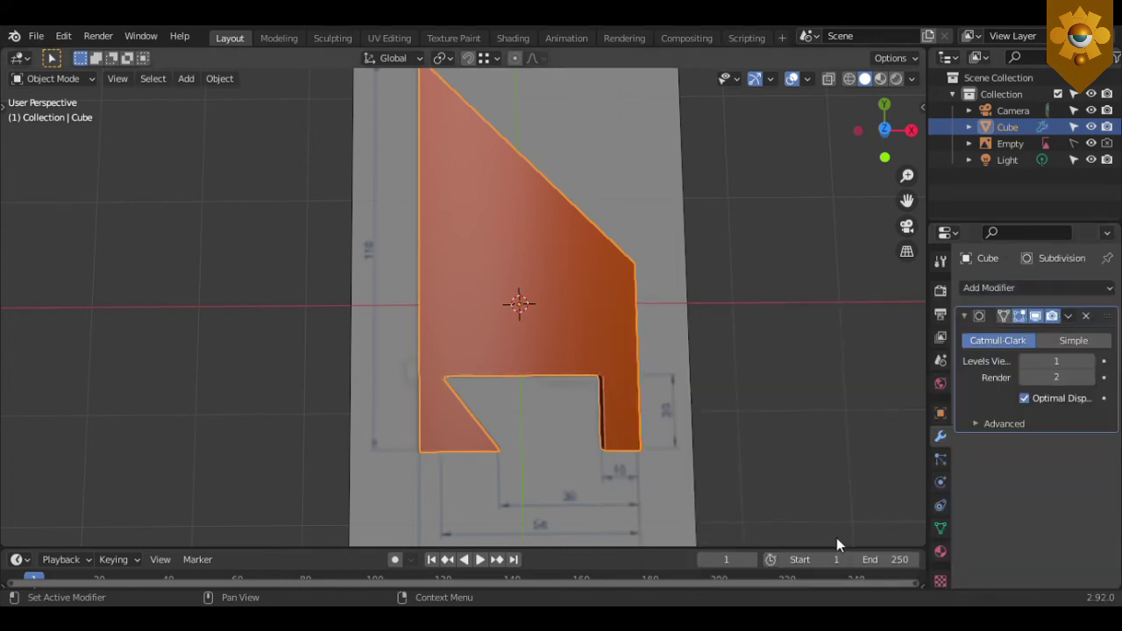
click(1090, 361)
click(1090, 361)
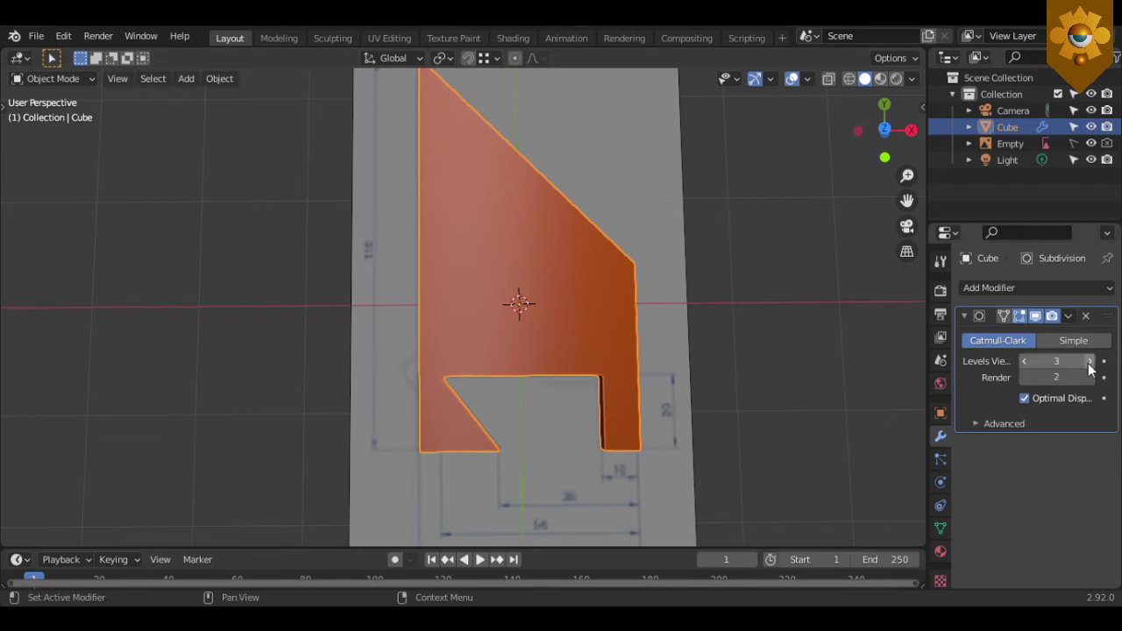
middle_drag(552, 284, 622, 331)
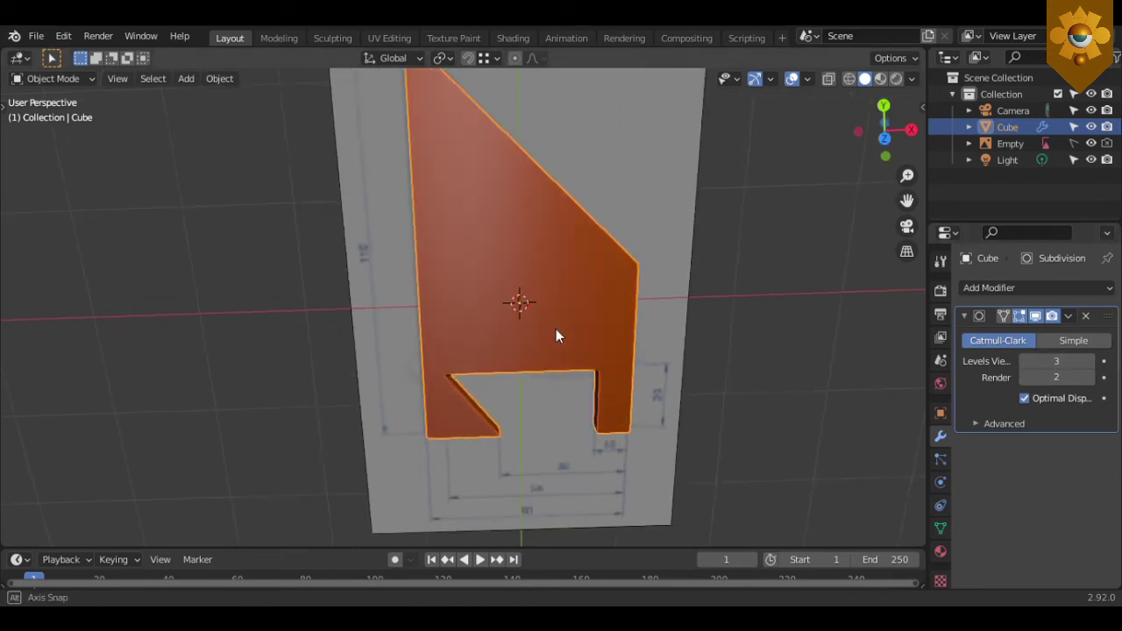
Hide the blueprint Empty, frame the part in top view, and turn off Overlays and Gizmos
click(1092, 144)
middle_drag(621, 186, 591, 220)
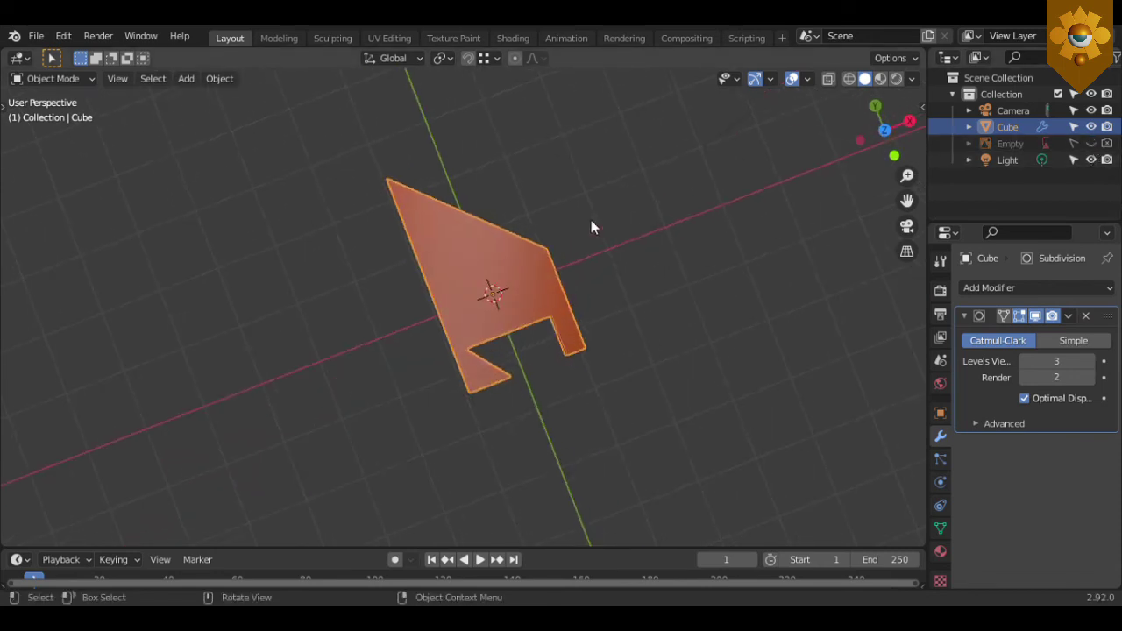
key(KP_7)
scroll(591, 227, up, 2)
scroll(591, 227, up, 3)
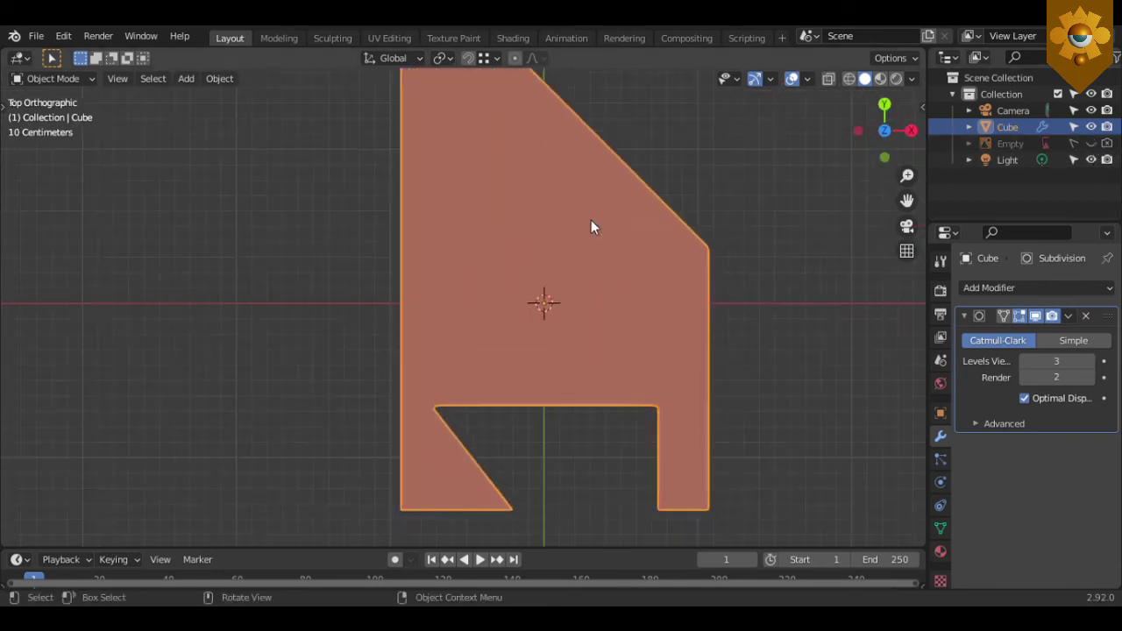
scroll(593, 227, down, 1)
mouse_move(612, 205)
shift+middle_down()
mouse_move(510, 282)
mouse_move(567, 349)
mouse_move(582, 261)
mouse_move(595, 258)
mouse_move(661, 334)
mouse_move(729, 321)
mouse_move(506, 331)
mouse_move(605, 359)
mouse_move(591, 348)
mouse_move(692, 224)
shift+middle_up()
scroll(538, 279, up, 1)
scroll(538, 278, up, 1)
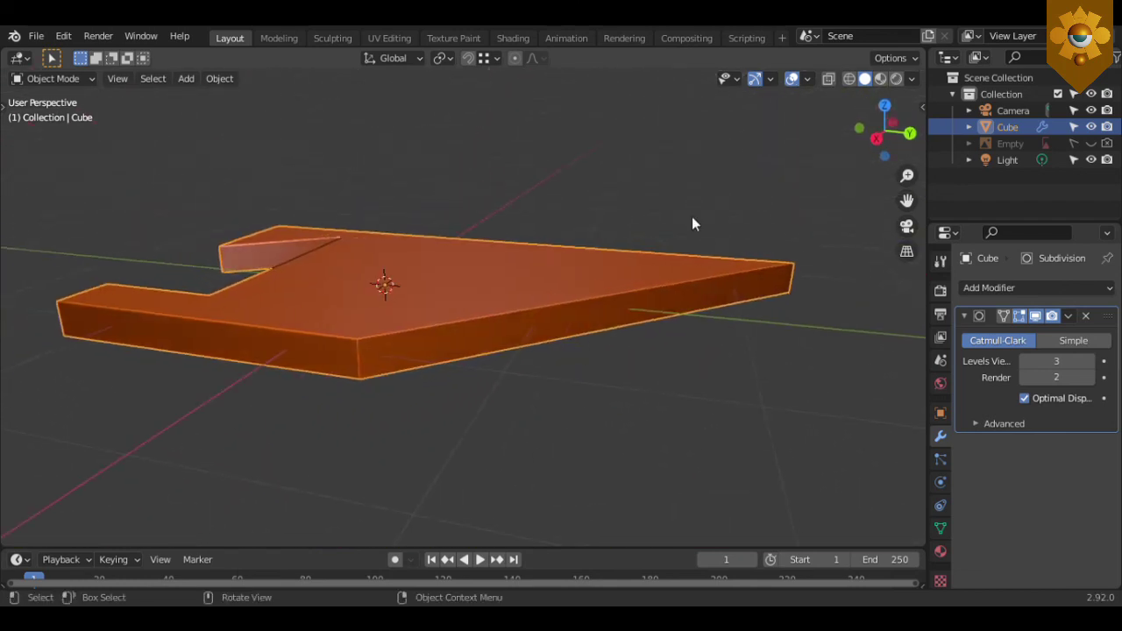
click(756, 79)
click(791, 79)
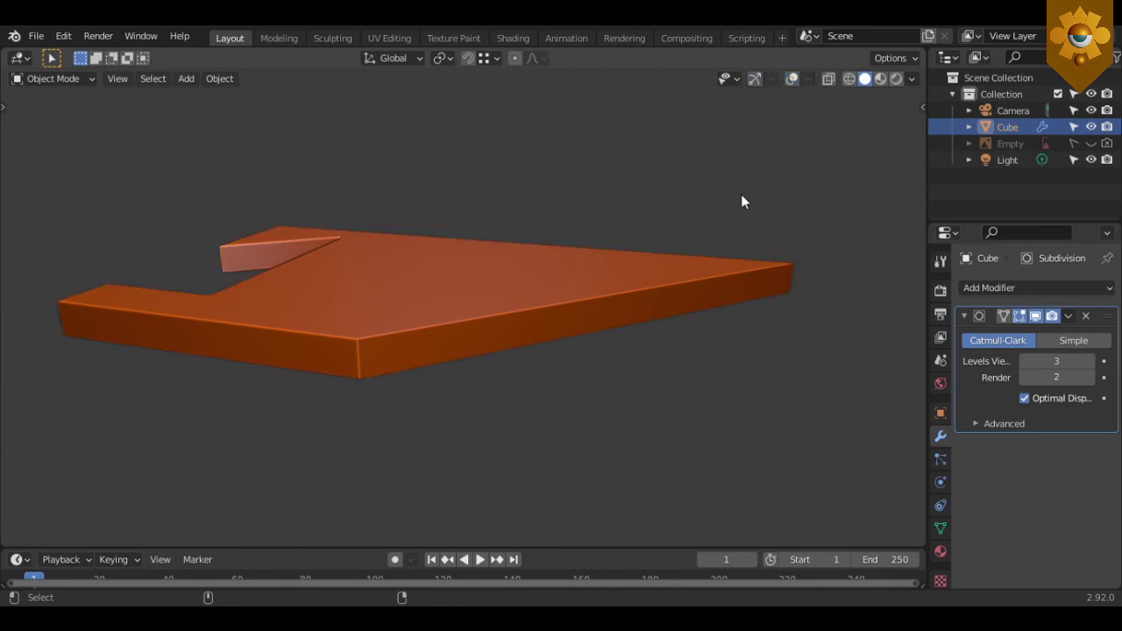
Maximize the viewport with Ctrl+Alt+Space and orbit and zoom to present the notched plate
key(ctrl+alt+space)
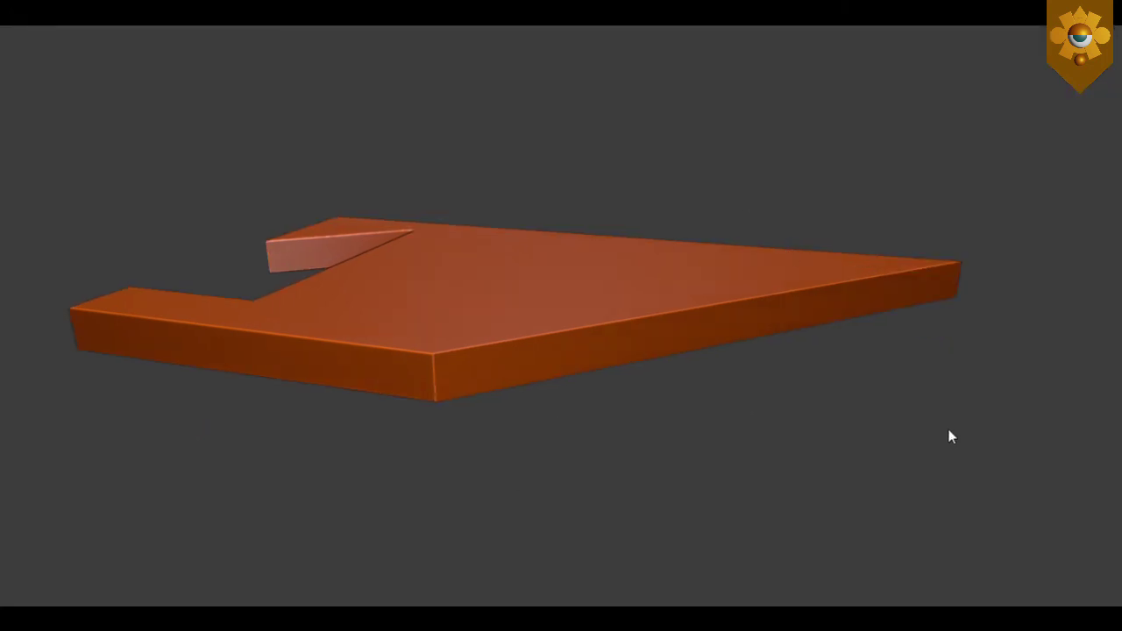
mouse_move(948, 431)
middle_down()
mouse_move(807, 395)
mouse_move(693, 387)
mouse_move(961, 412)
mouse_move(982, 467)
mouse_move(914, 474)
mouse_move(877, 525)
mouse_move(839, 529)
mouse_move(847, 514)
mouse_move(939, 473)
mouse_move(826, 476)
mouse_move(742, 506)
mouse_move(784, 488)
mouse_move(972, 486)
mouse_move(830, 506)
mouse_move(728, 410)
mouse_move(664, 399)
mouse_move(588, 414)
middle_up()
mouse_move(1004, 351)
middle_down()
mouse_move(1032, 395)
mouse_move(957, 465)
mouse_move(1012, 433)
mouse_move(944, 458)
mouse_move(900, 459)
mouse_move(862, 424)
mouse_move(892, 400)
mouse_move(827, 430)
mouse_move(797, 409)
mouse_move(904, 394)
mouse_move(956, 349)
middle_up()
scroll(897, 395, up, 3)
scroll(903, 401, down, 1)
scroll(904, 406, down, 2)
scroll(905, 381, up, 1)
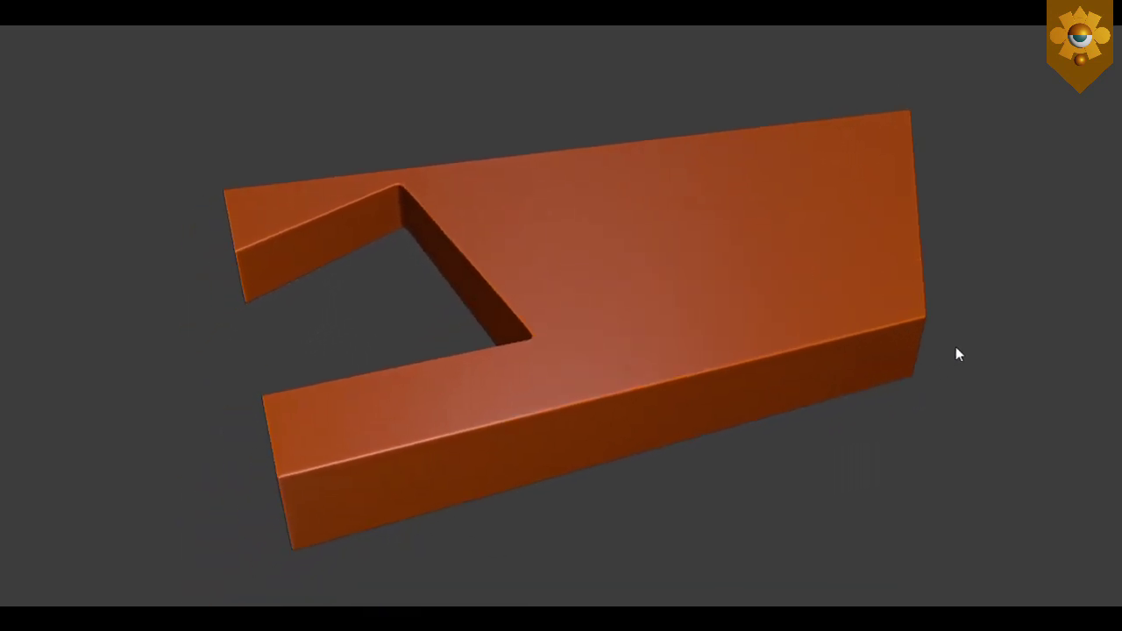
scroll(956, 349, up, 2)
scroll(958, 359, down, 2)
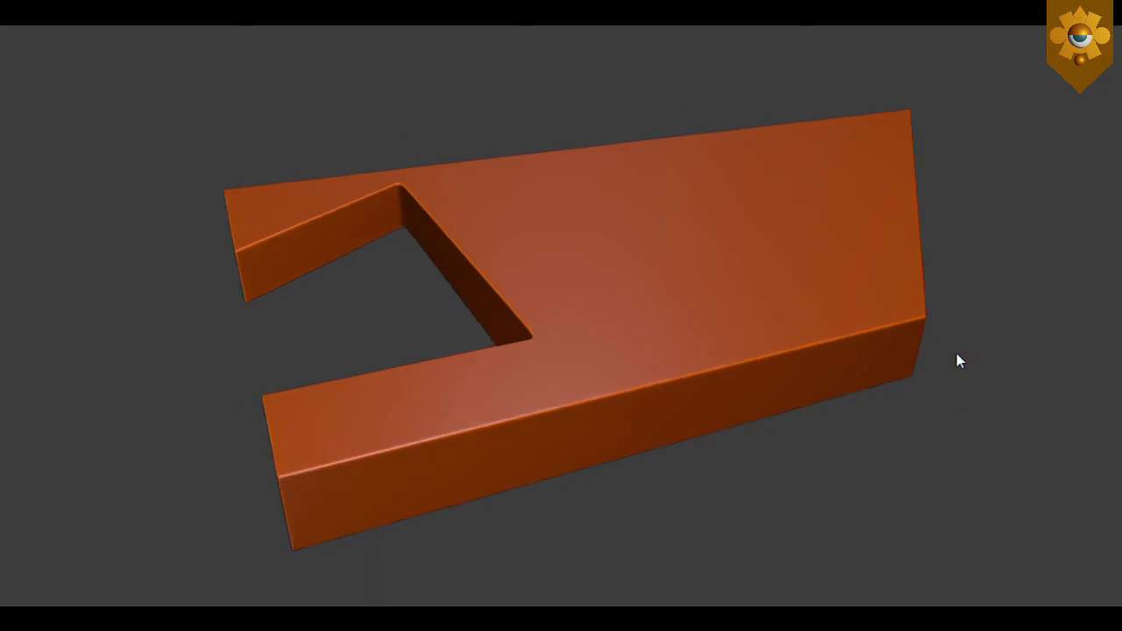